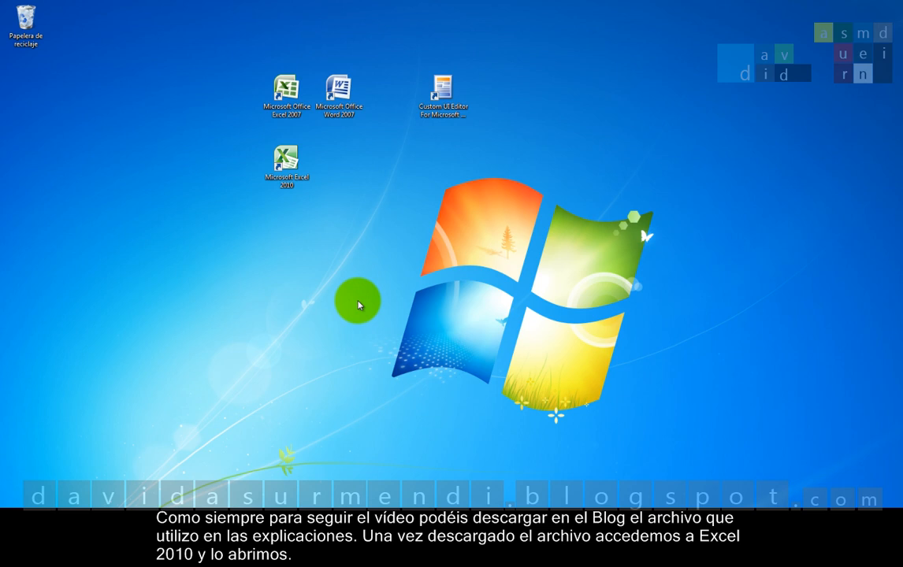
Step: Open the workbook "Funciones en Excel 2010 Estadísticas. Contando Celdas. 1ª Parte" in Excel 2010 and enable editing
double_click(286, 160)
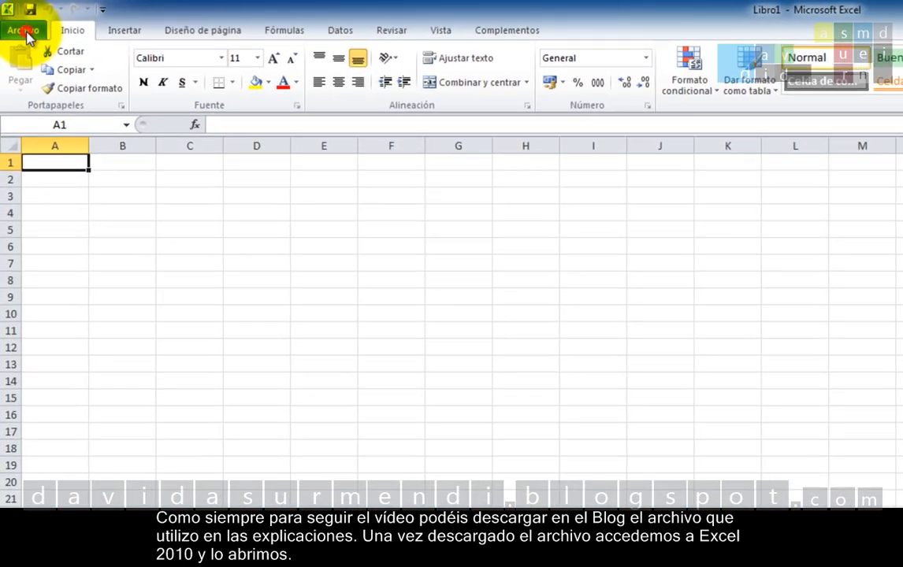
left_click(22, 22)
left_click(43, 105)
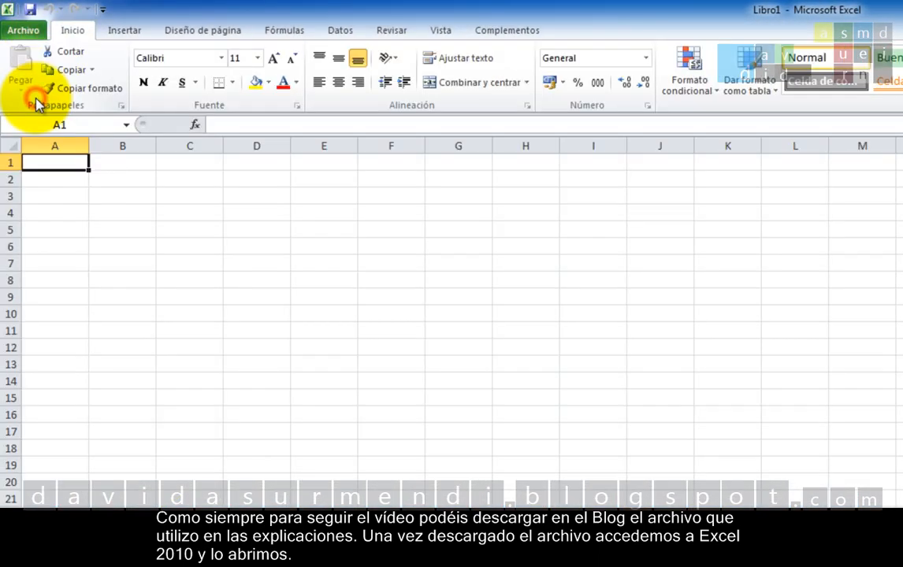
double_click(199, 164)
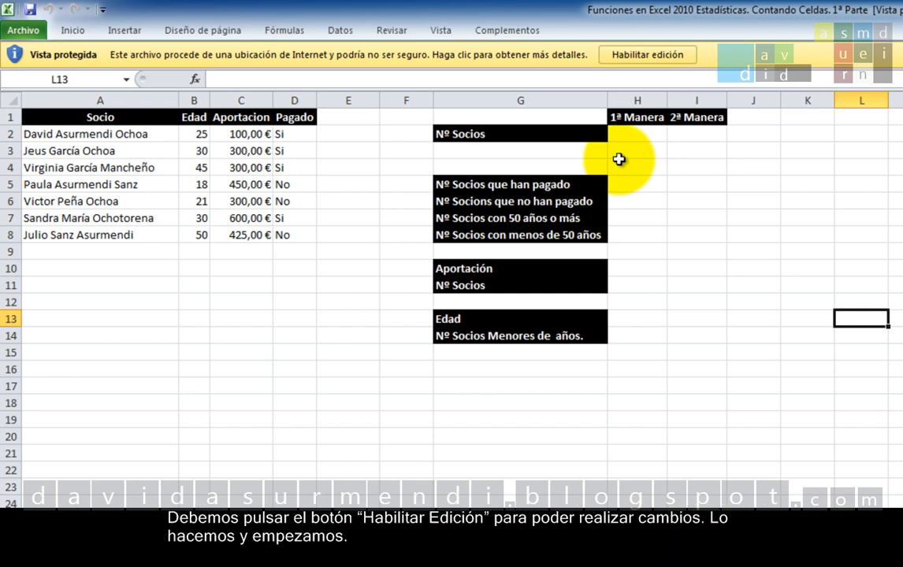
left_click(622, 55)
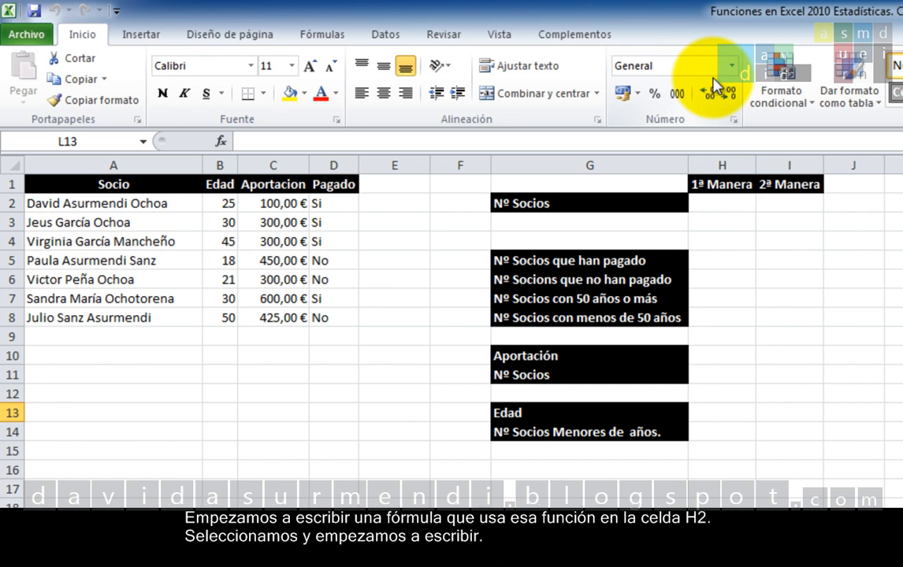
Step: Enter the formula =CONTAR(B2:B8) in H2 to count the members from their ages
left_click(717, 202)
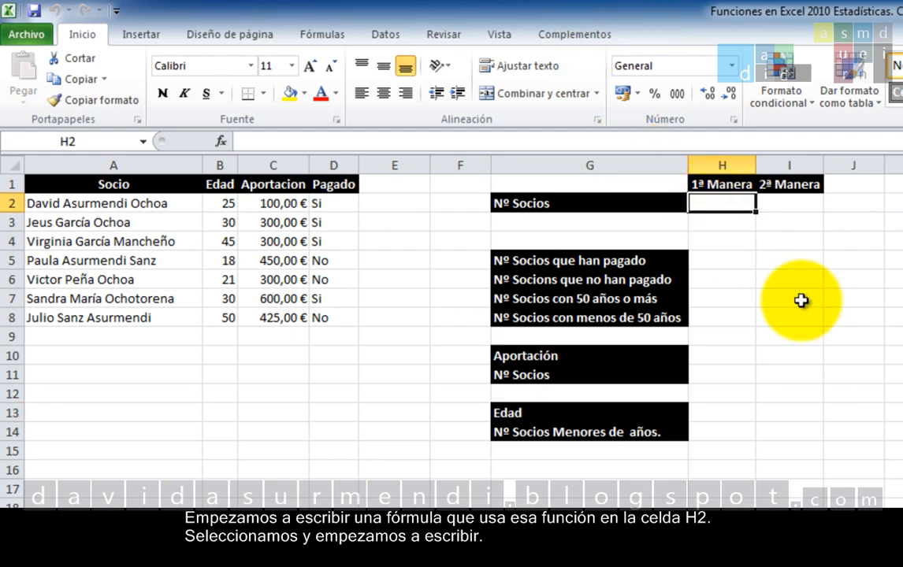
type("=CONTAR")
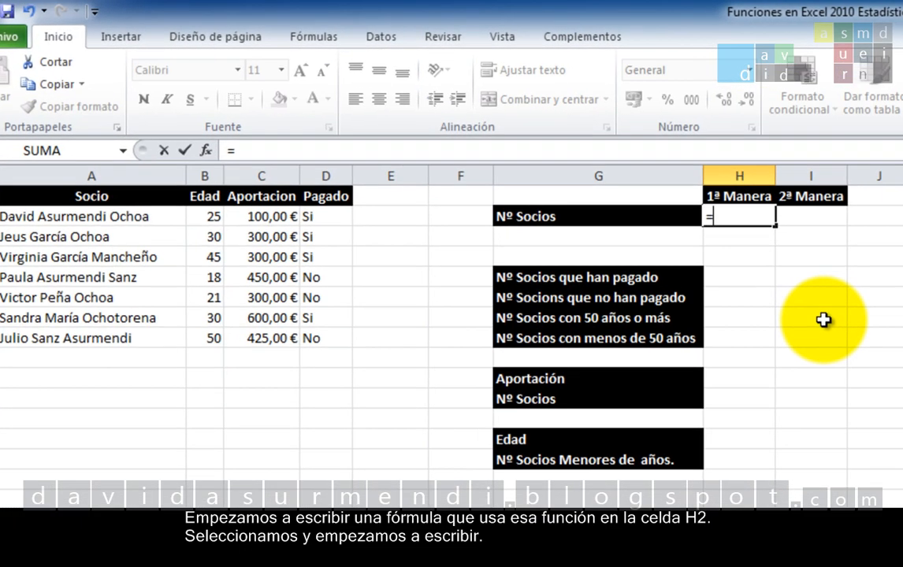
type("(")
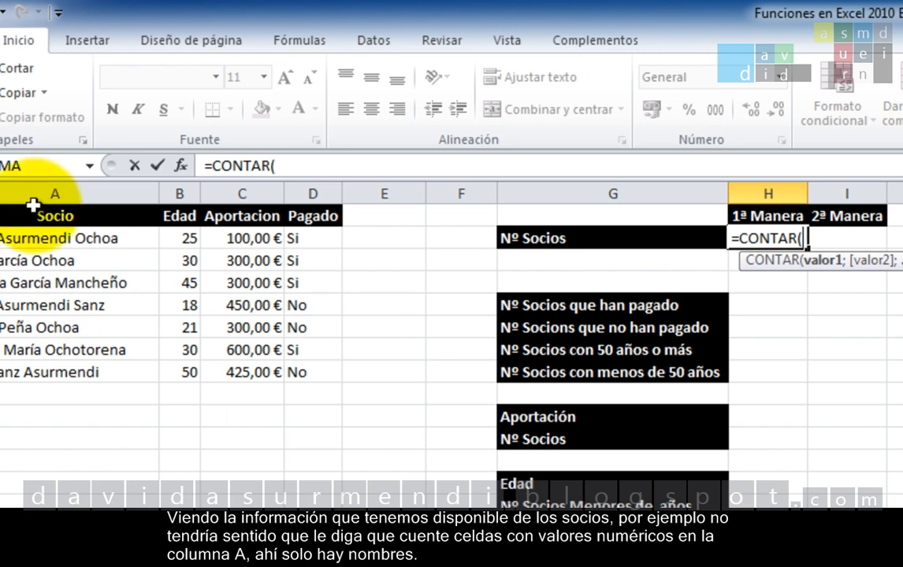
left_click(69, 189)
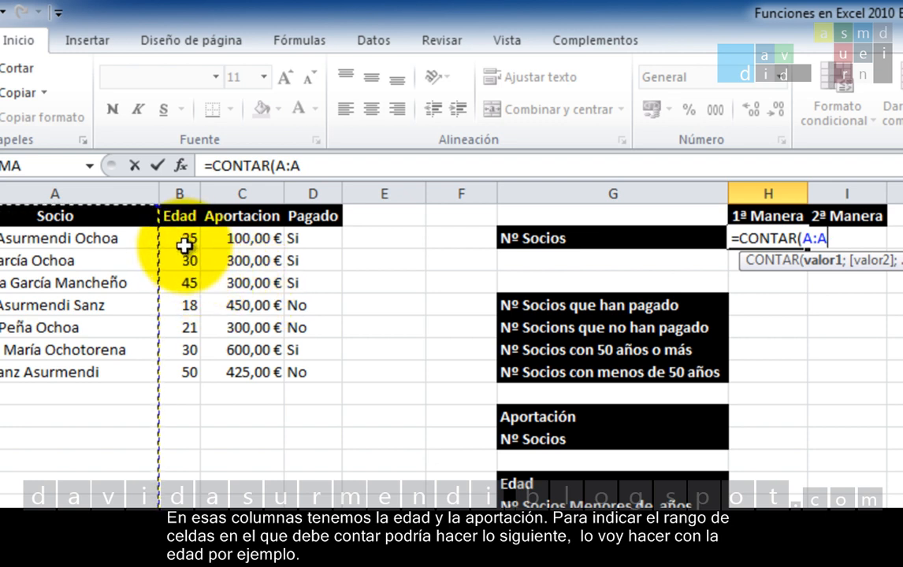
left_click_drag(173, 236, 193, 371)
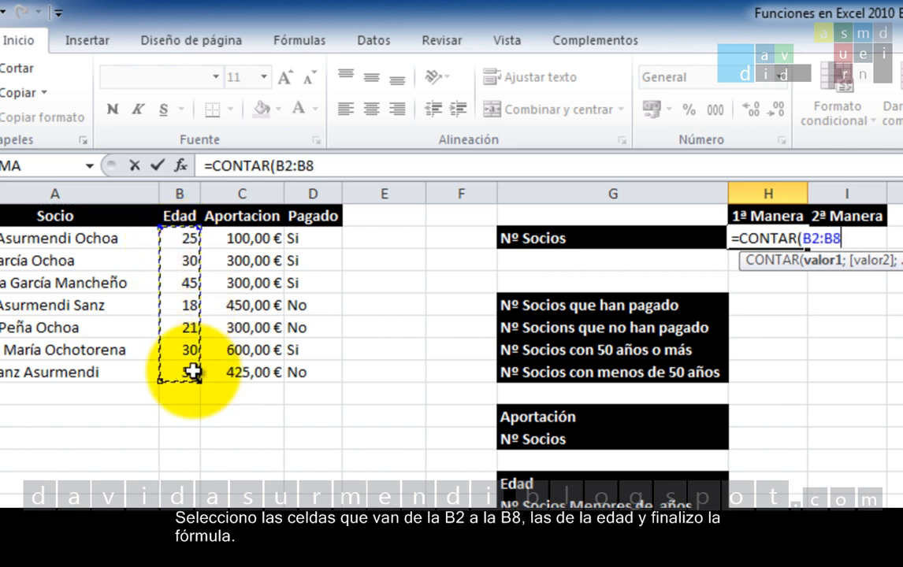
type(")")
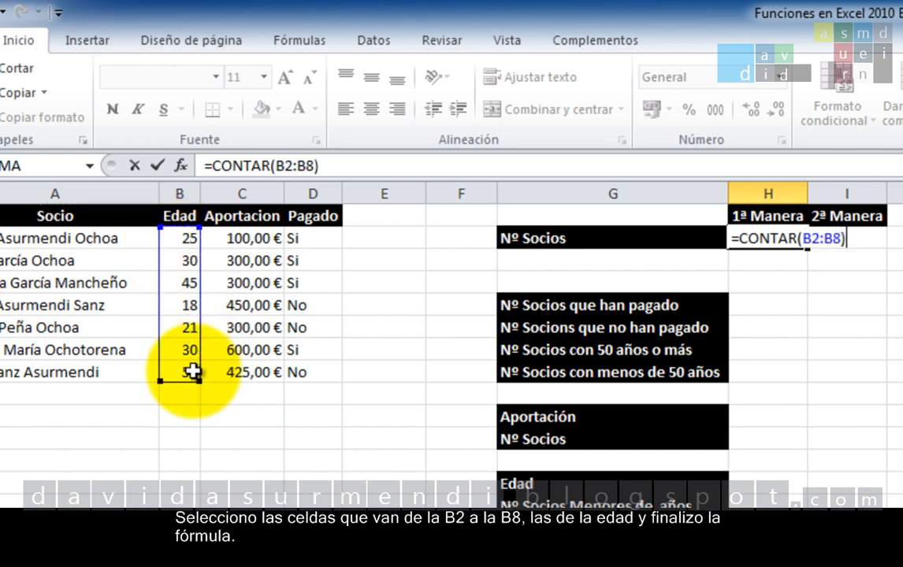
key("Return")
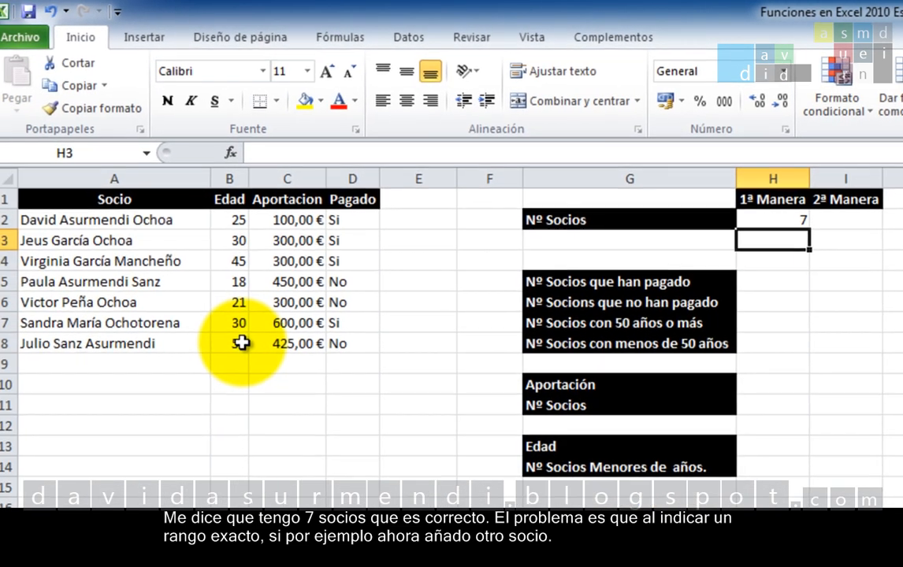
Step: Enter a new member's name in the Socio column at A9, below the last member
left_click(245, 340)
left_click(211, 359)
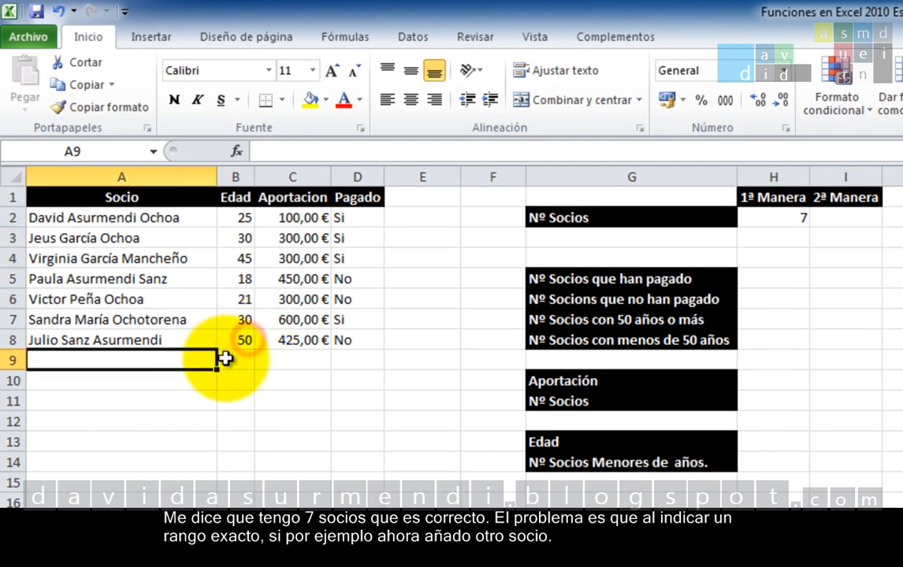
type("JOS")
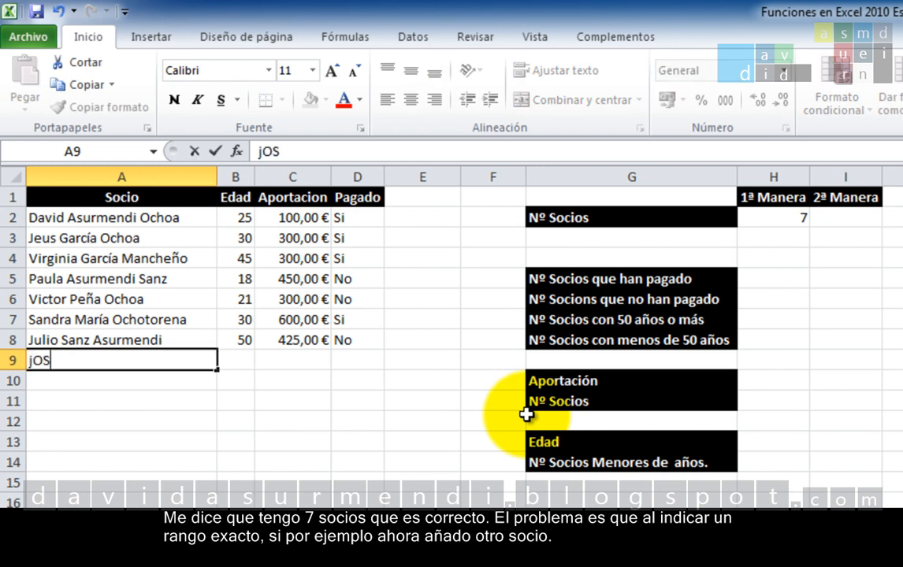
key("BackSpace")
key("BackSpace")
key("BackSpace")
type("Da")
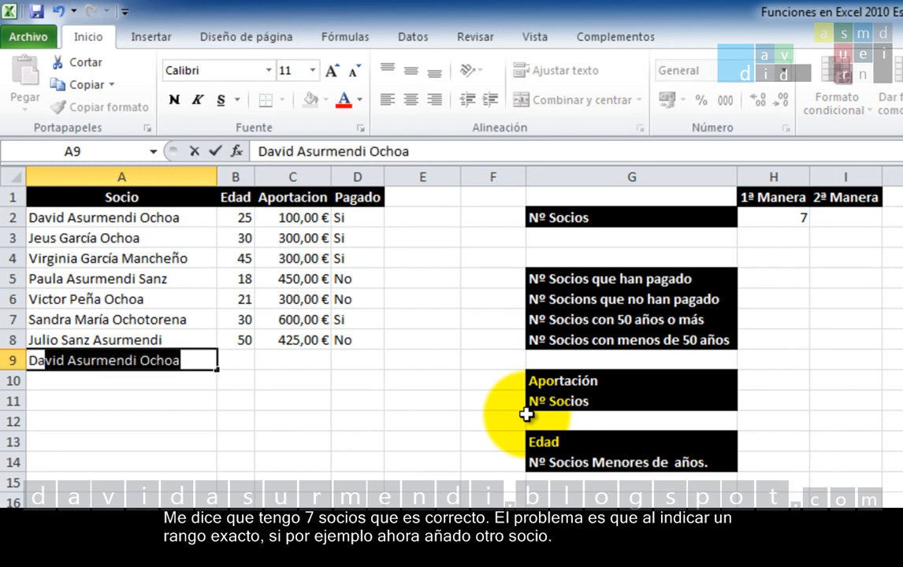
type("vid G")
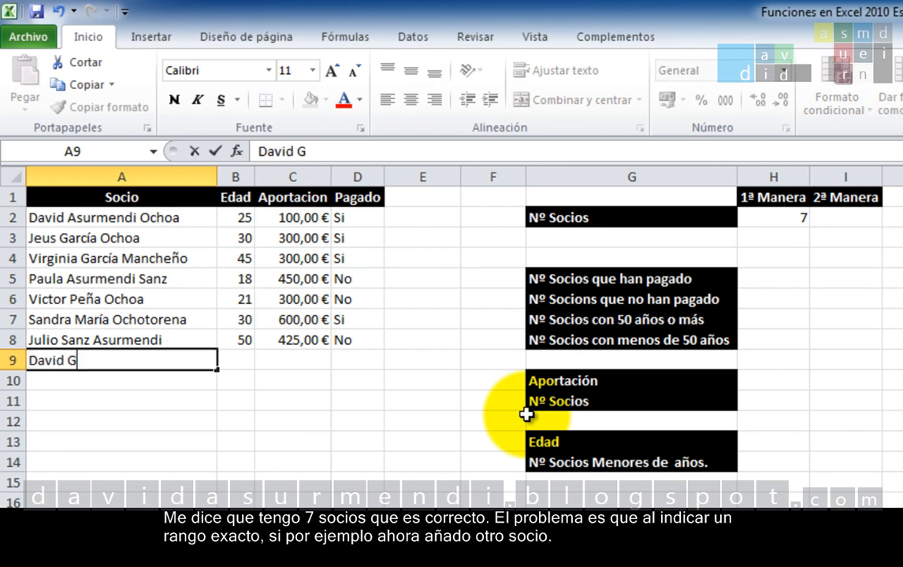
type("arcía")
key("Tab")
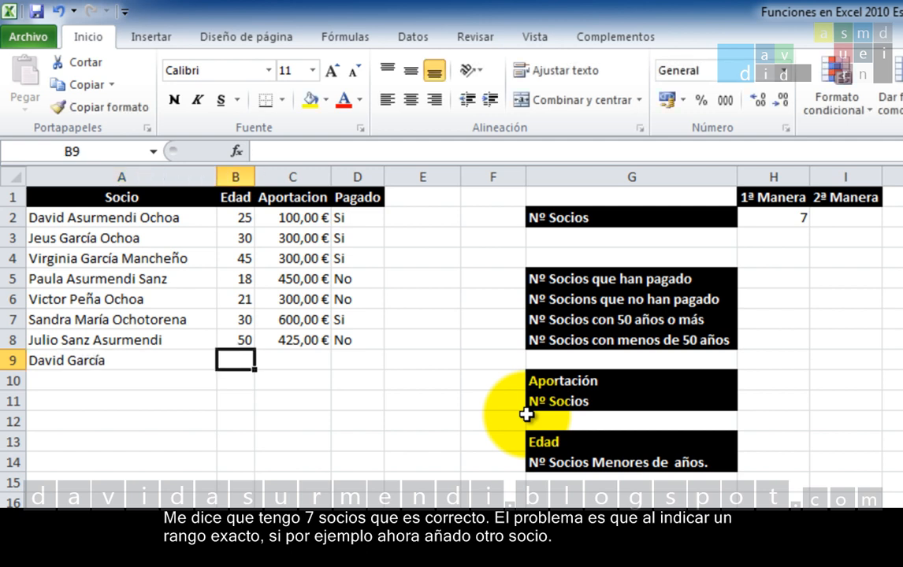
Step: Complete the new member's record in row 9 with Edad 25, Aportacion 300 and Pagado Si
type("25")
key("Tab")
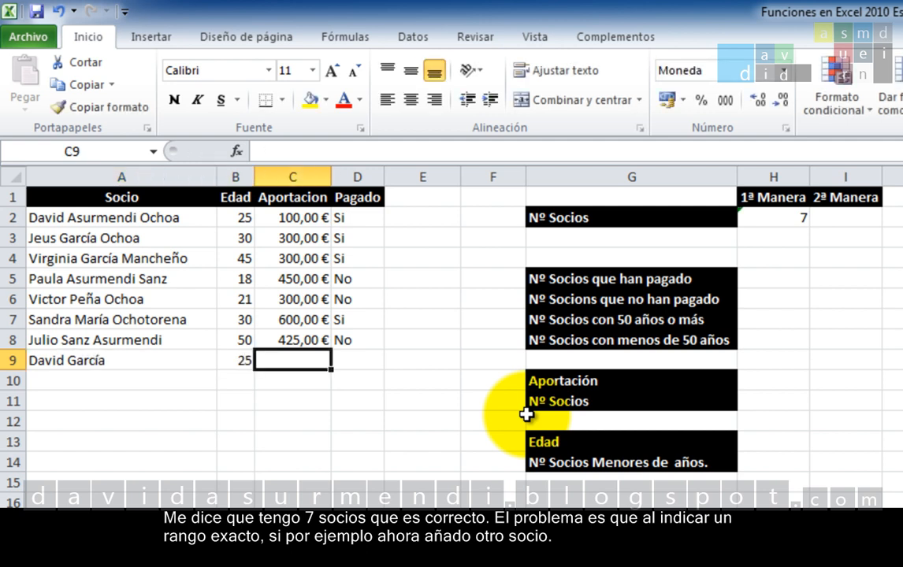
type("300")
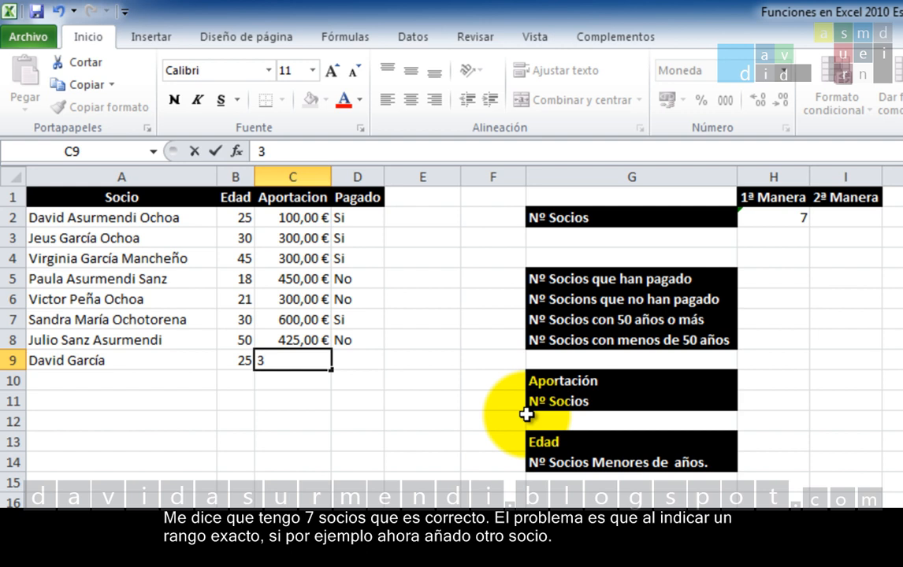
key("Tab")
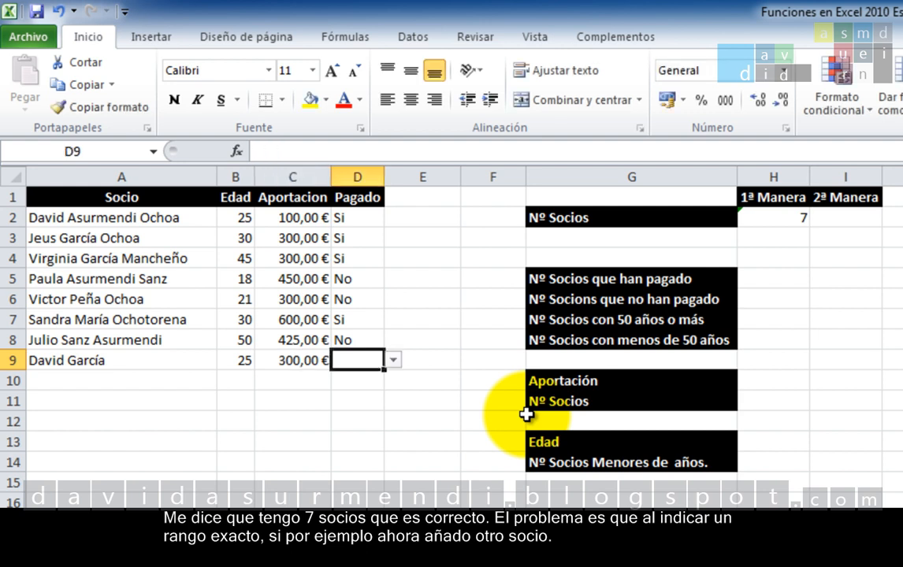
type("Si")
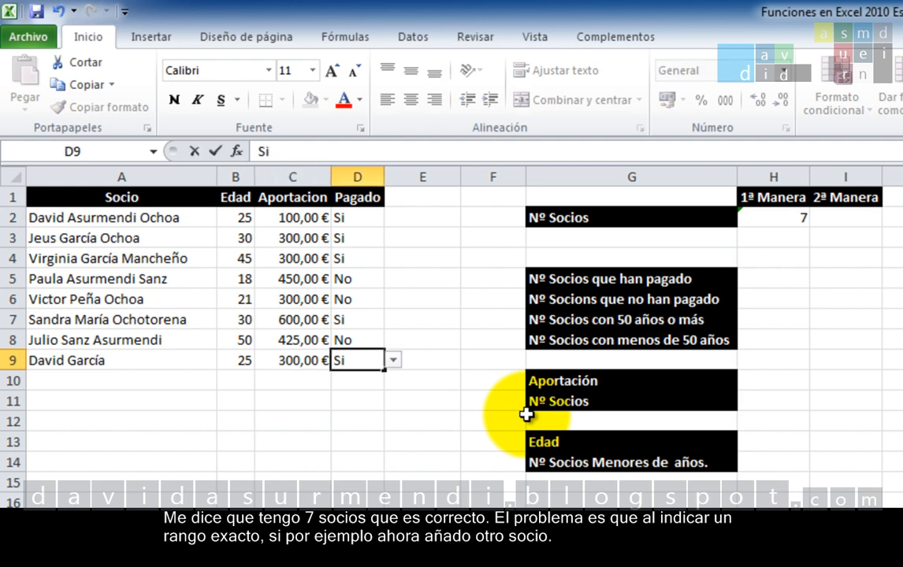
key("Return")
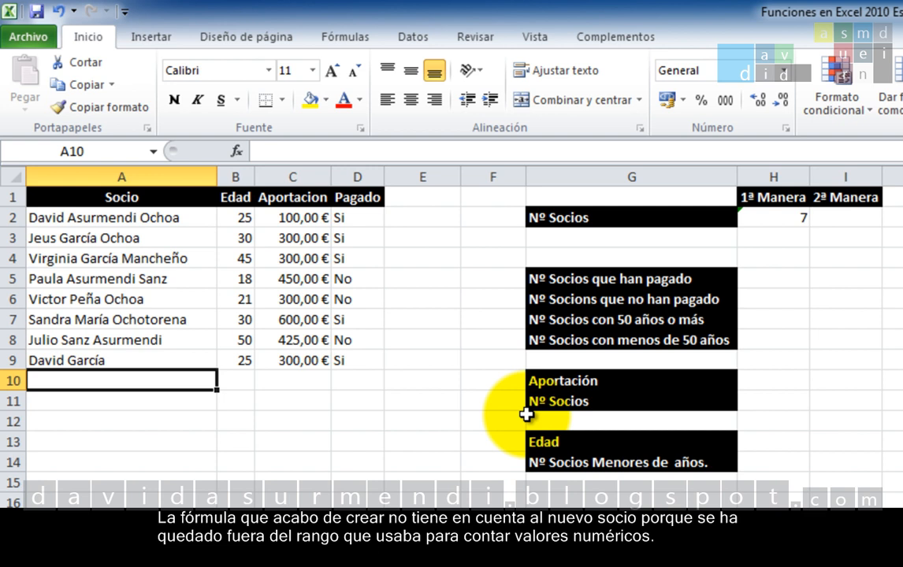
Step: Change the Nº Socios formula in H2 to =CONTAR(B:B) so it counts the whole Edad column
left_click(784, 208)
double_click(800, 213)
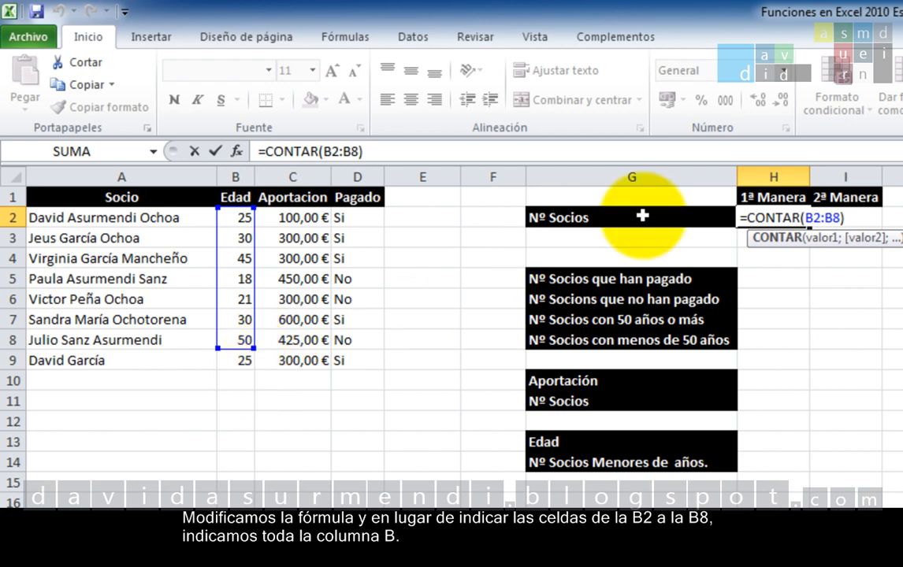
left_click(842, 224)
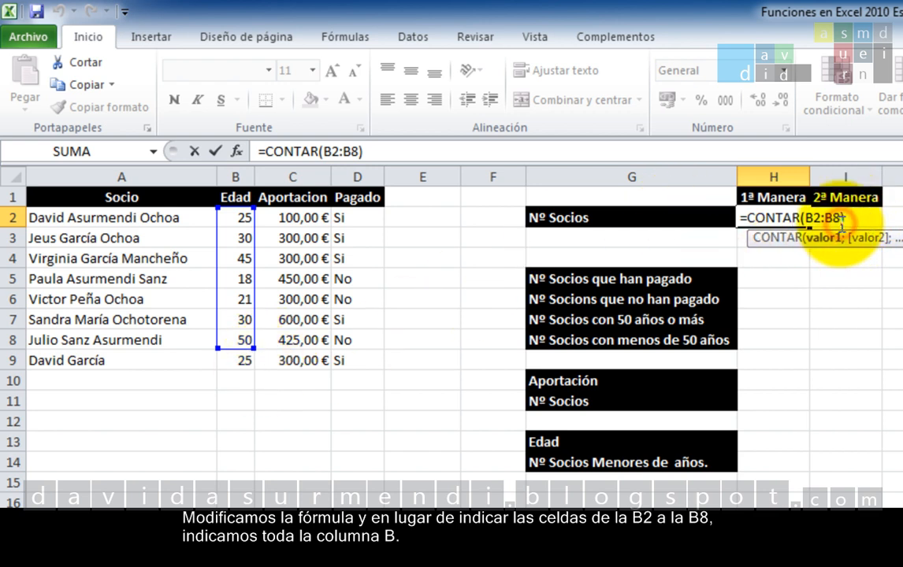
key("BackSpace")
key("BackSpace")
key("BackSpace")
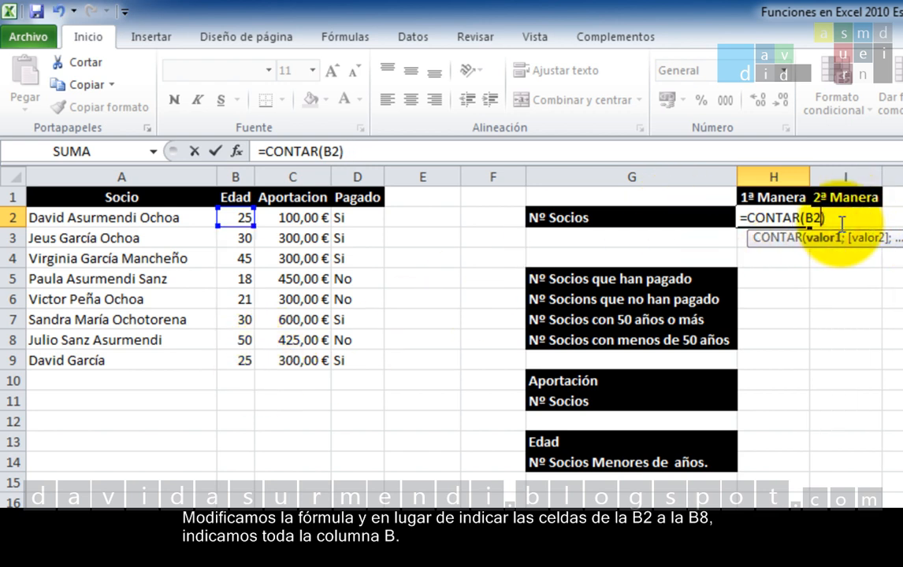
key("BackSpace")
key("BackSpace")
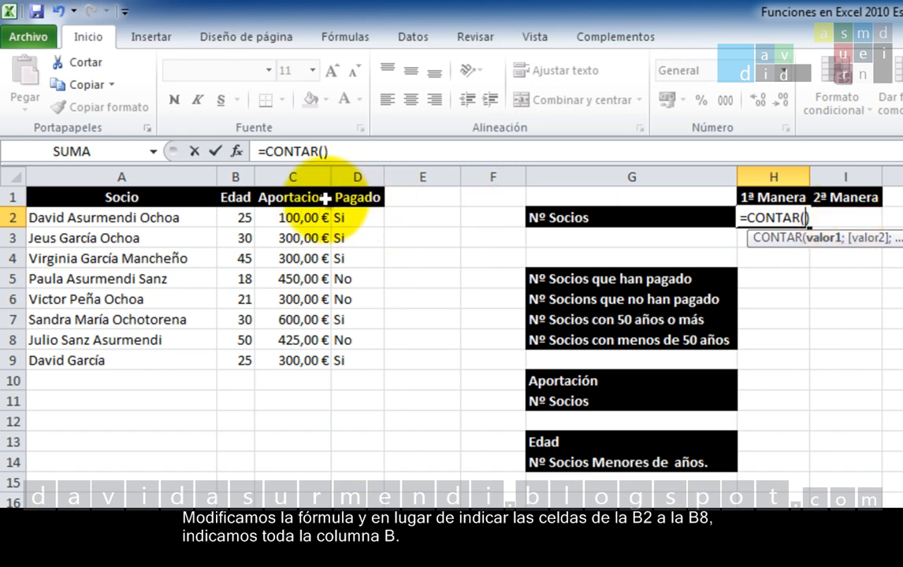
left_click(238, 177)
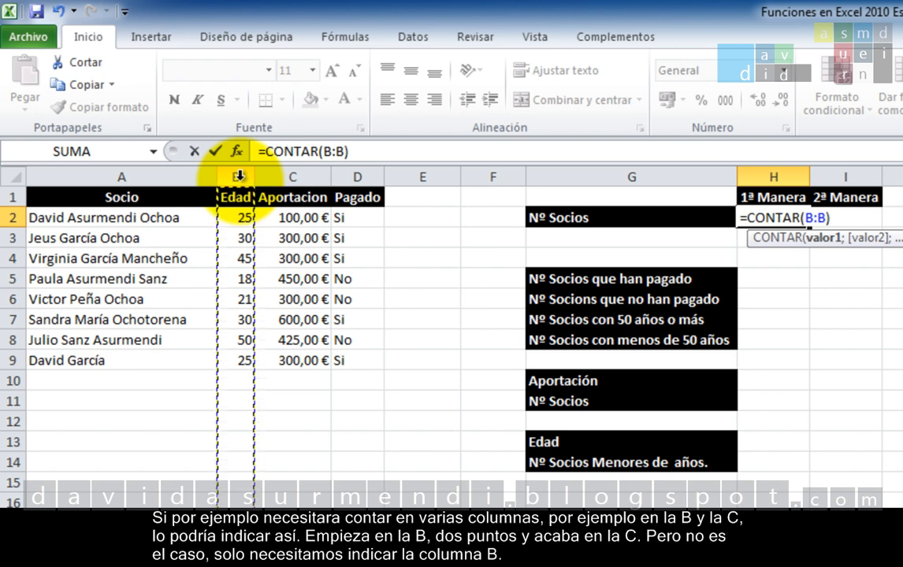
left_click_drag(239, 174, 256, 172)
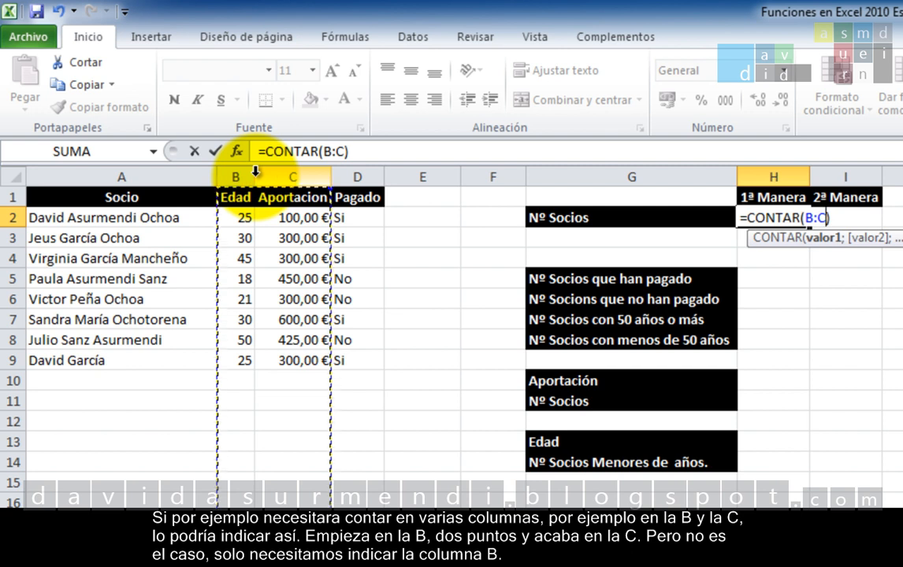
left_click(234, 170)
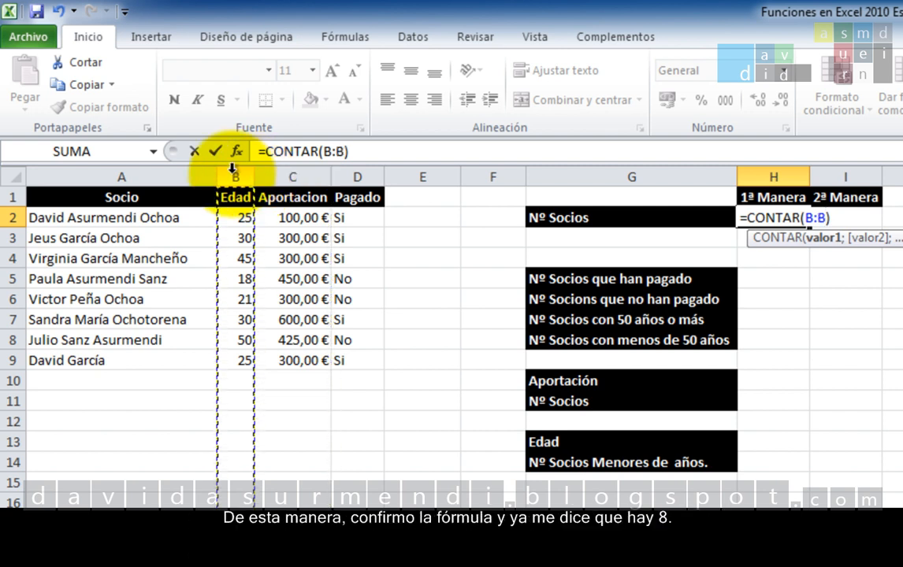
key("Return")
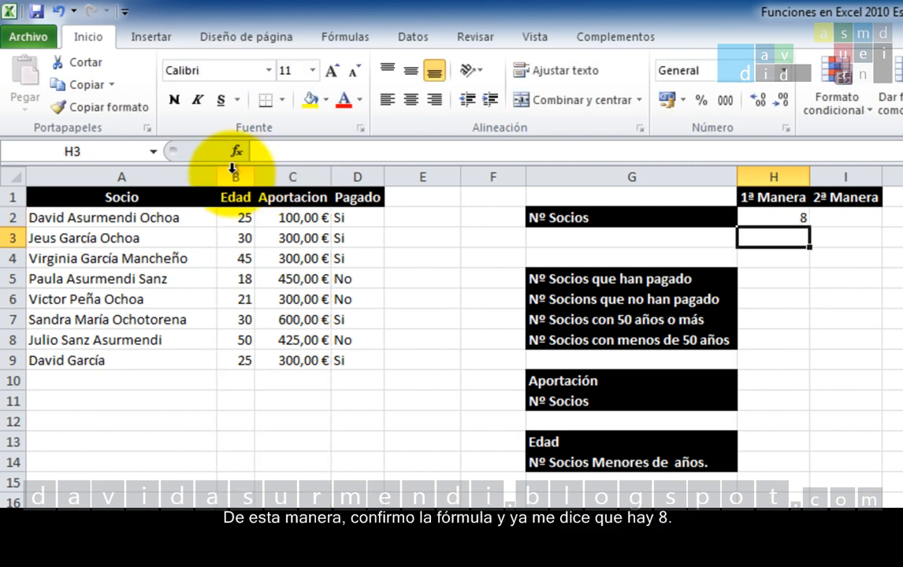
Step: Enter another new member's name in the Socio column at A10, below the last member
left_click(136, 385)
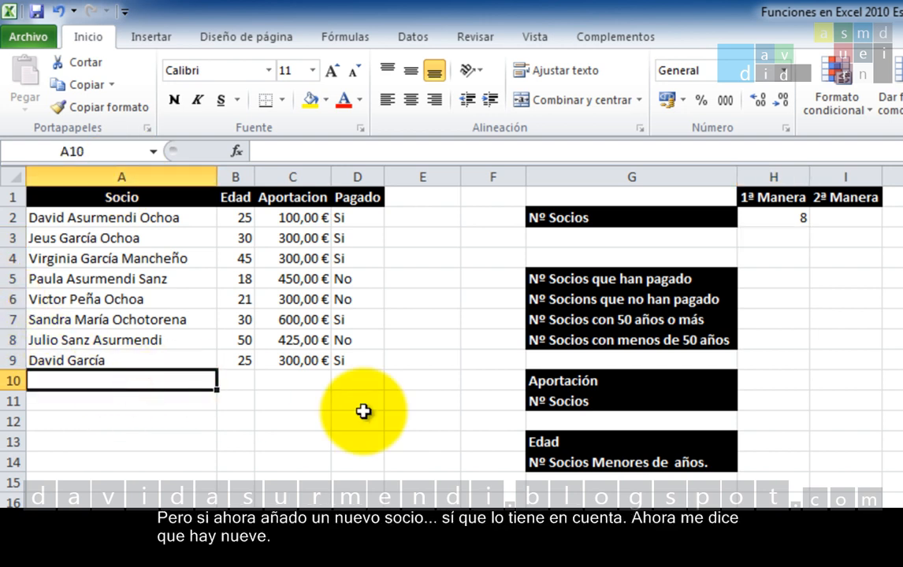
type("Virginia")
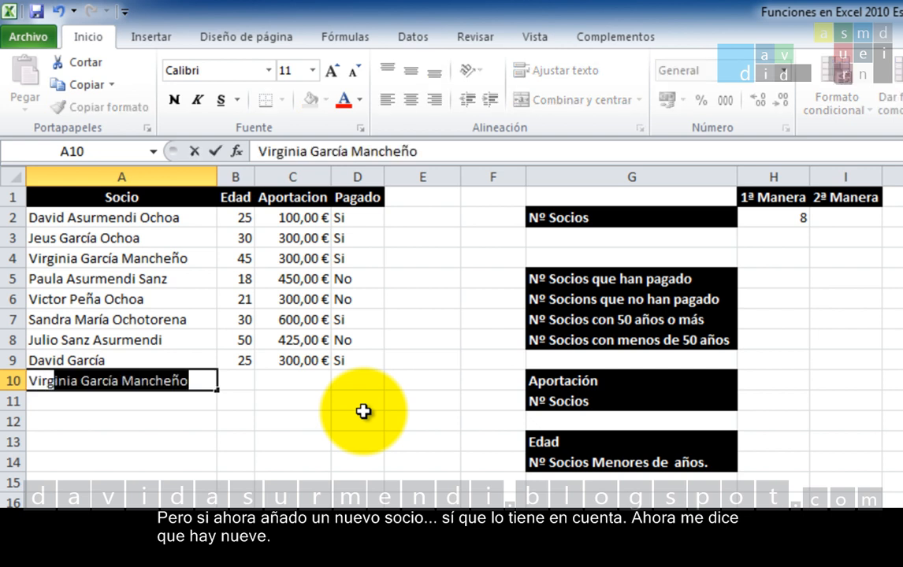
type(" Gar")
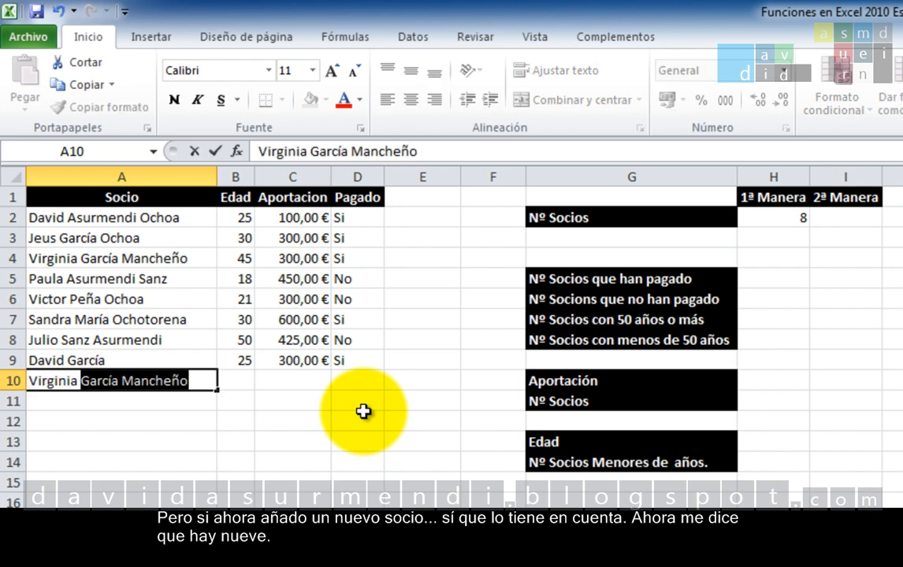
type("cía ")
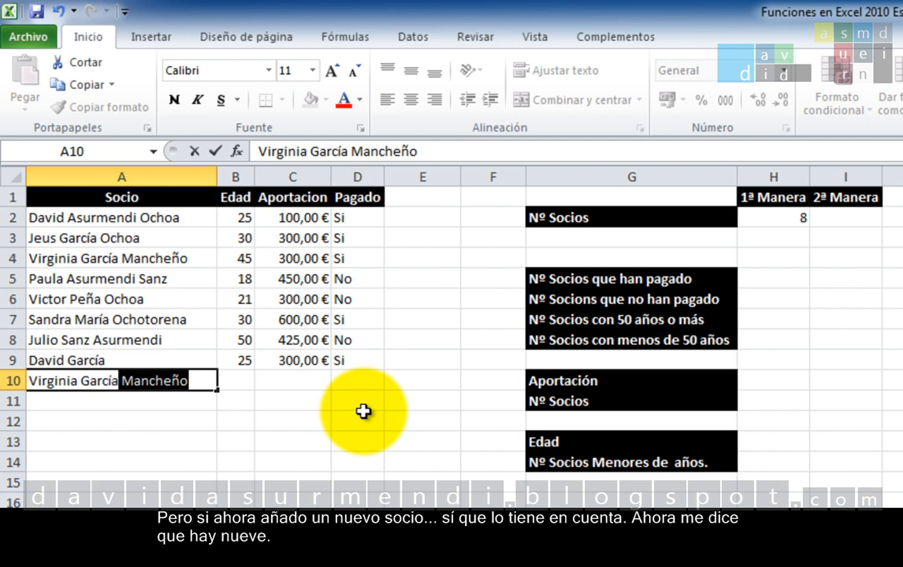
type("García")
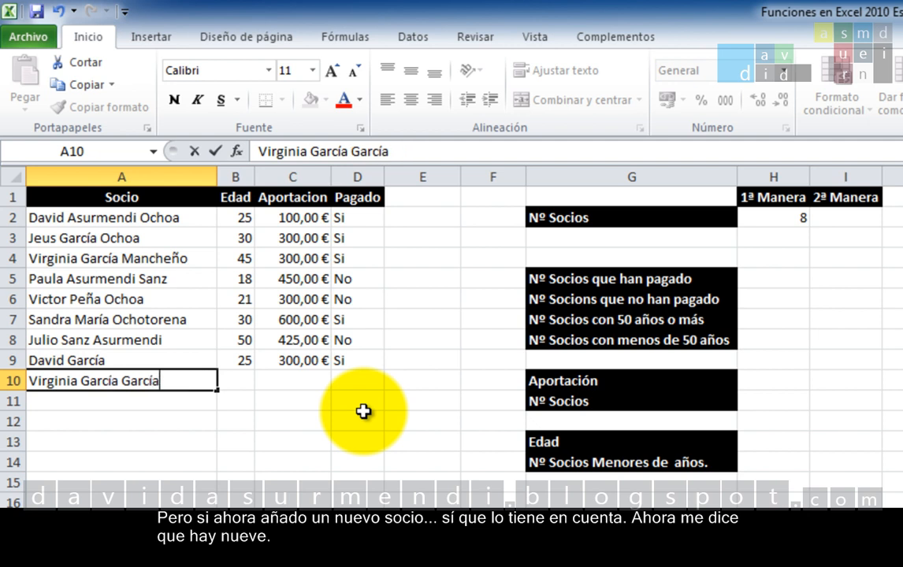
key("Tab")
Step: Complete the new member's record in row 10 with Edad 30, Aportacion 300 and Pagado No
type("30")
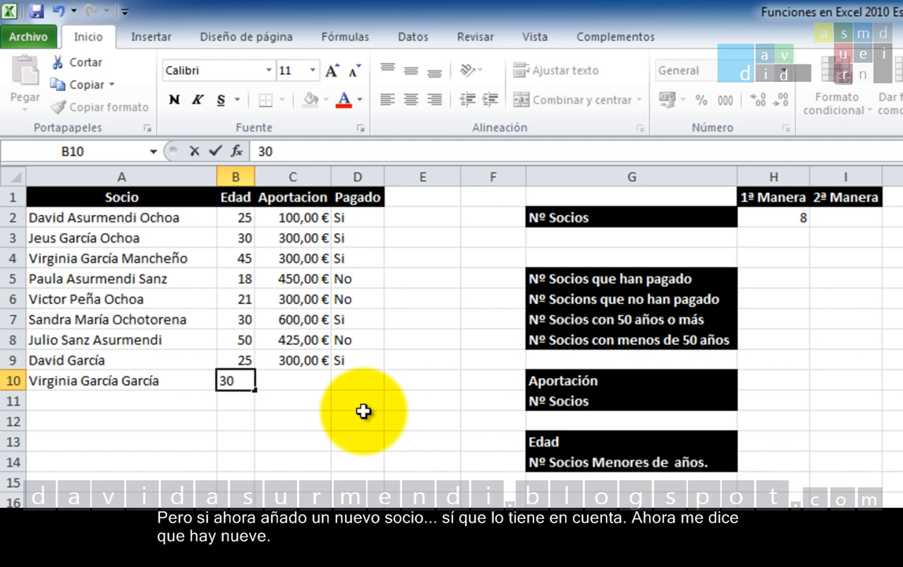
key("Tab")
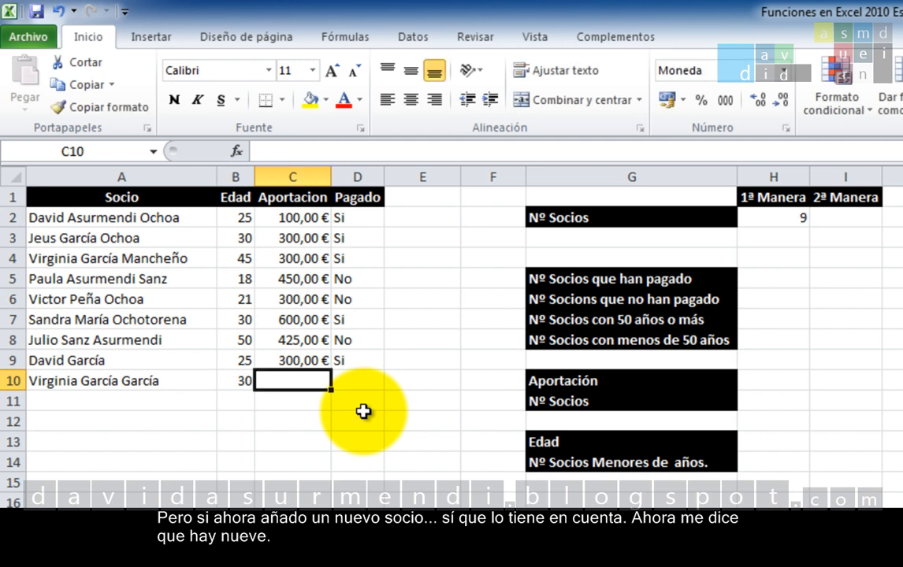
type("300")
key("Tab")
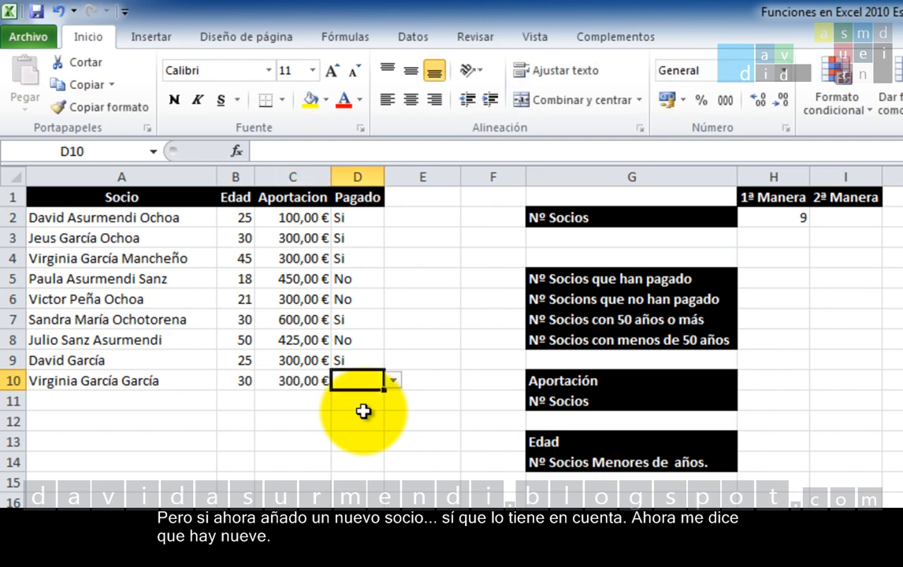
type("No")
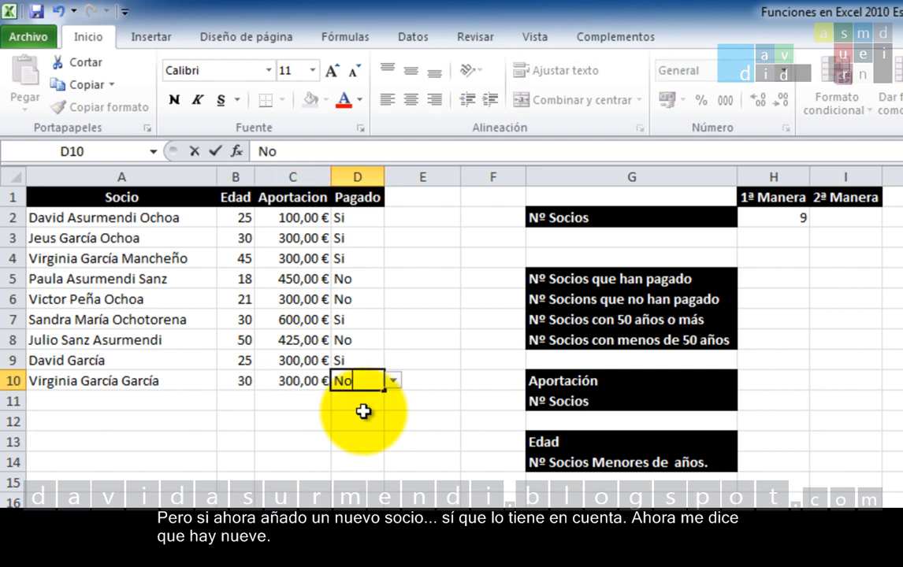
key("Return")
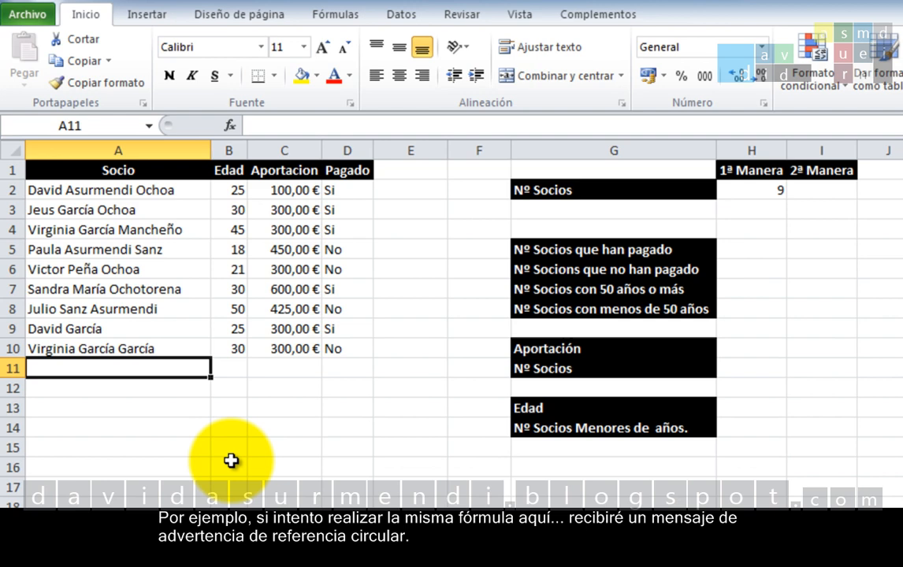
Step: Try to enter the formula =CONTAR(B:B) in B16, inside the same Edad column that it counts
left_click(237, 500)
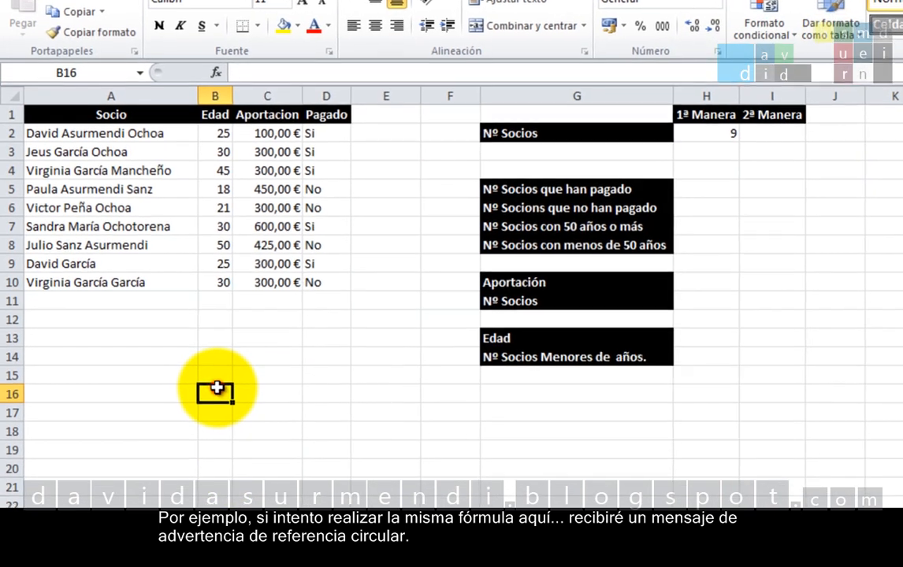
type("=")
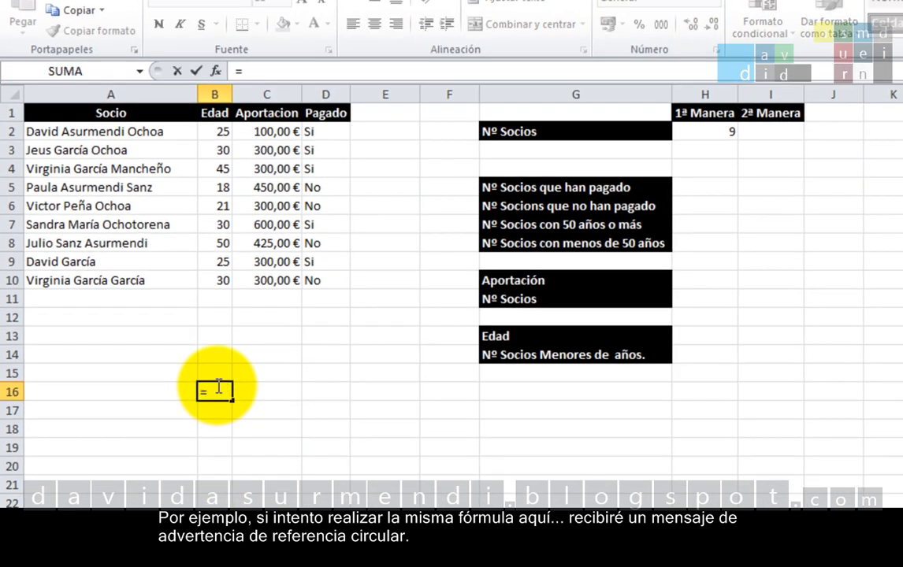
type("cibt")
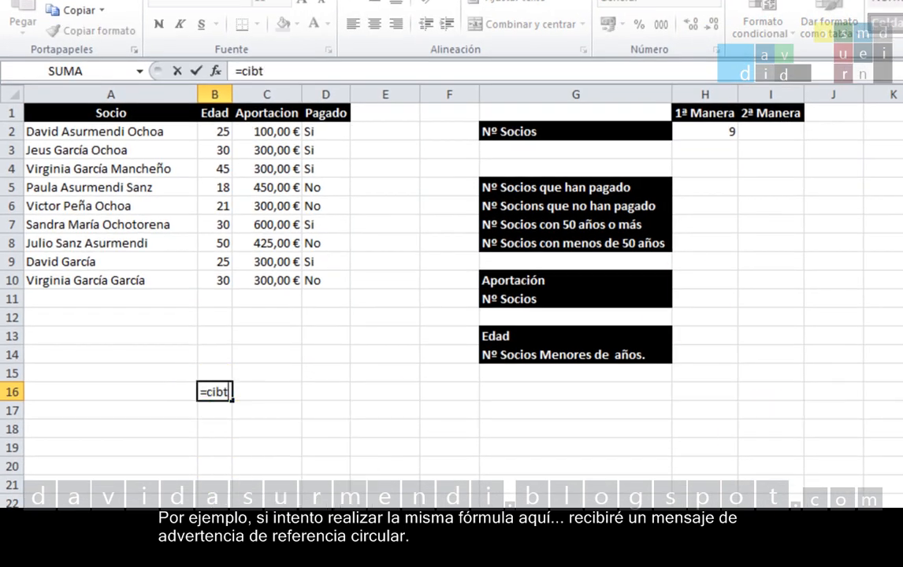
key("BackSpace")
key("BackSpace")
key("BackSpace")
type("ont")
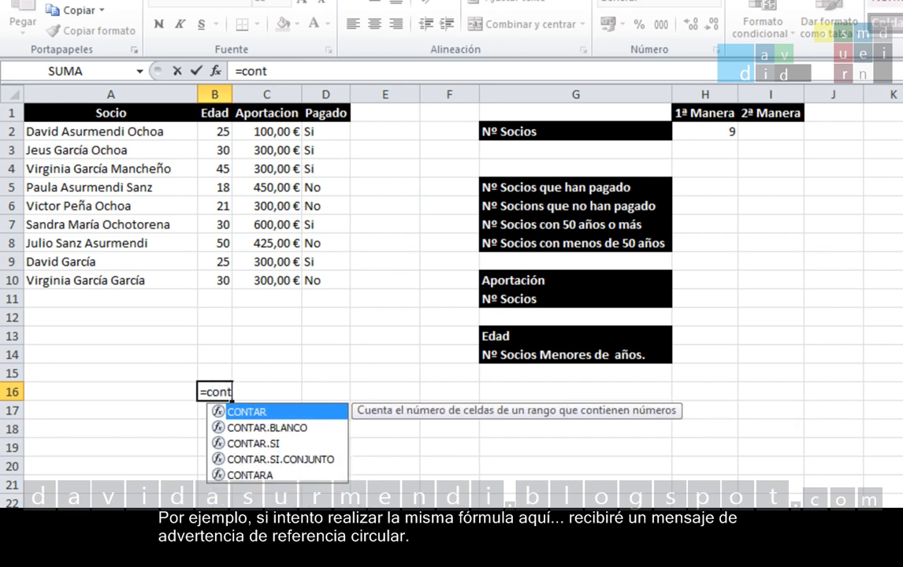
type("ar(")
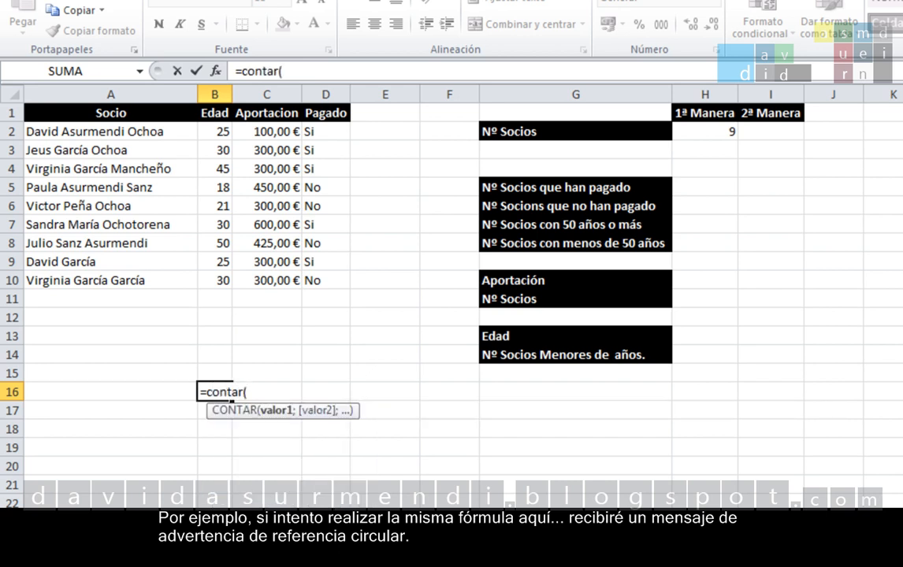
left_click(213, 95)
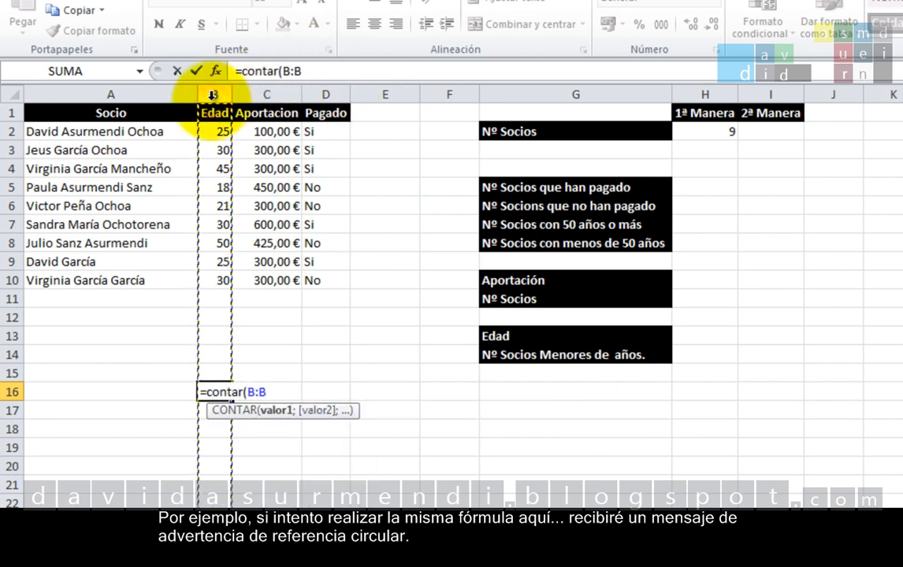
type(")")
key("Return")
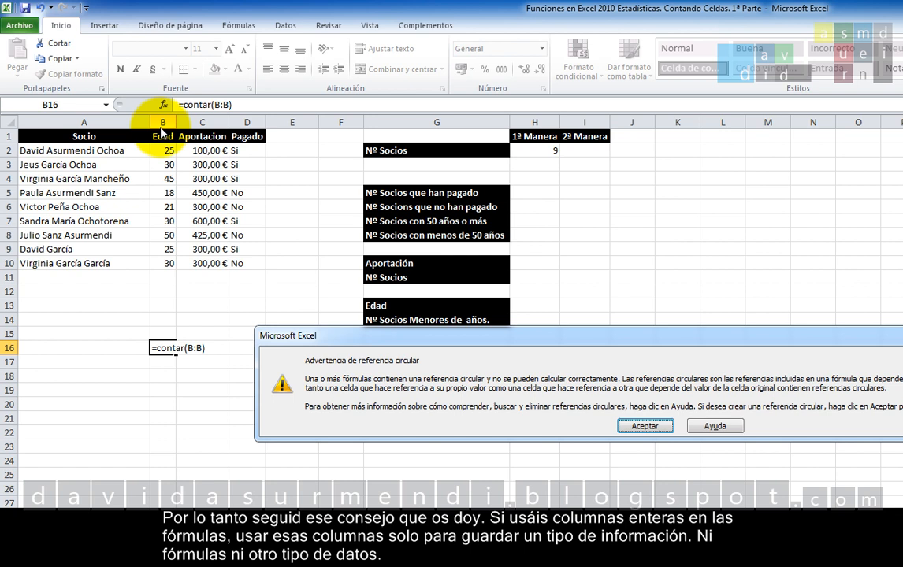
Step: Accept the circular reference warning and delete the formula from B16
left_click(647, 427)
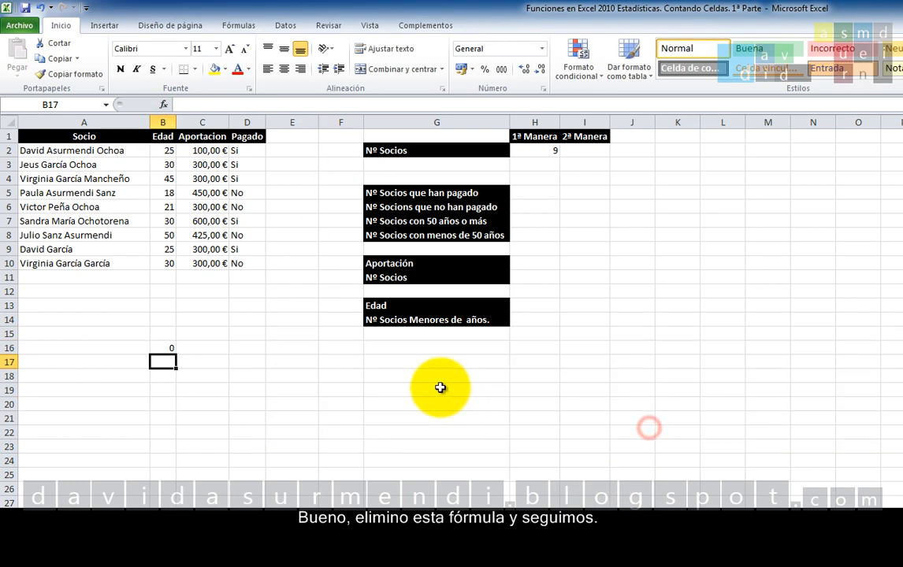
left_click(160, 348)
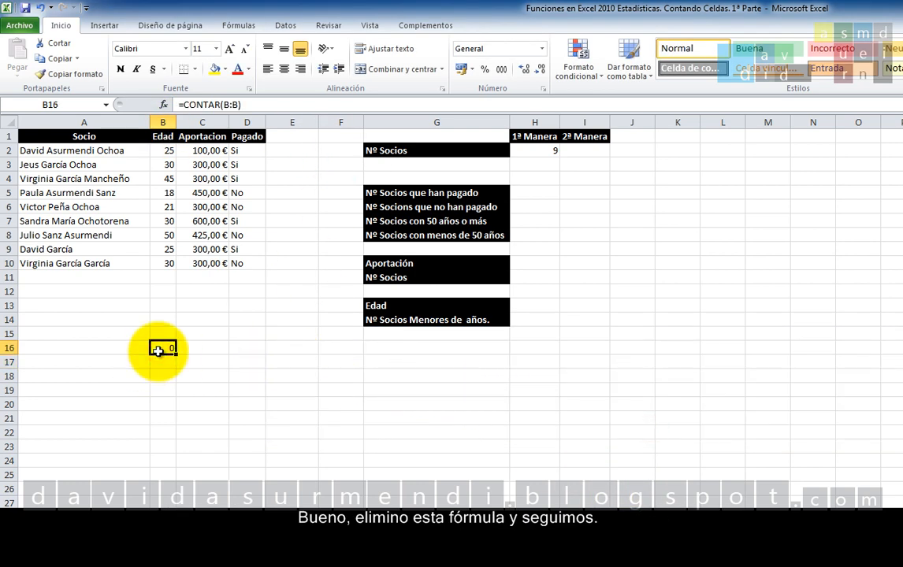
key("Delete")
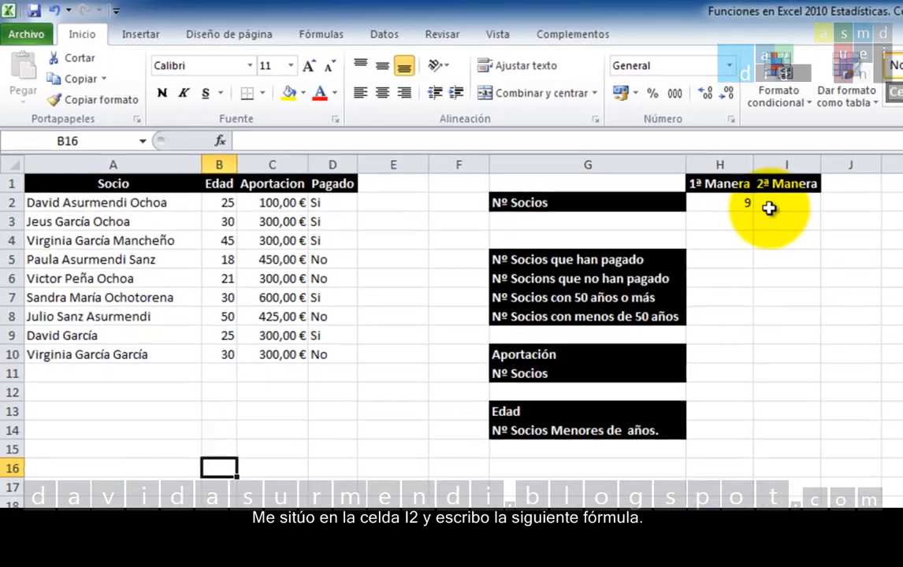
Step: Enter the formula =CONTARA(A:A) in I2 to count the filled cells of the Socio column as the second method
left_click(769, 208)
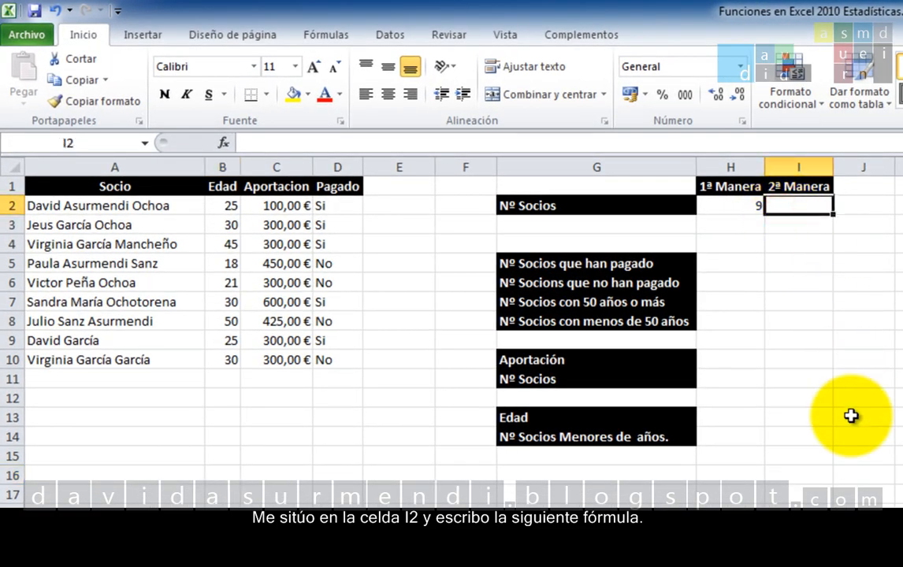
type("=")
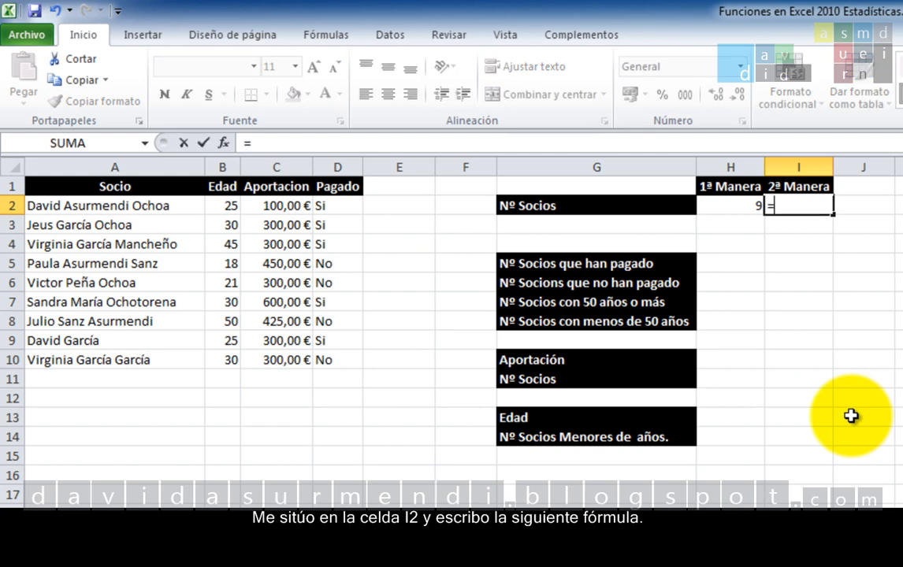
type("contara")
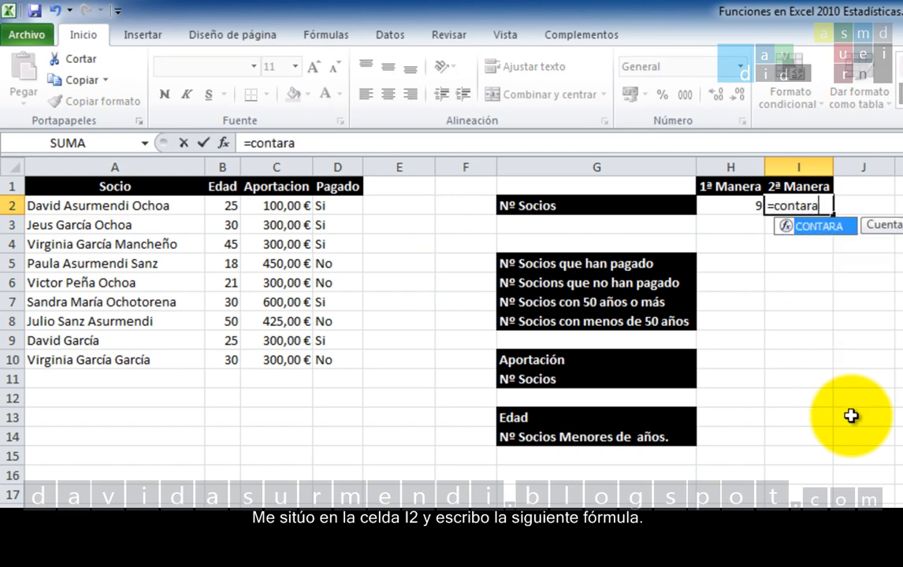
key("Tab")
left_click(167, 166)
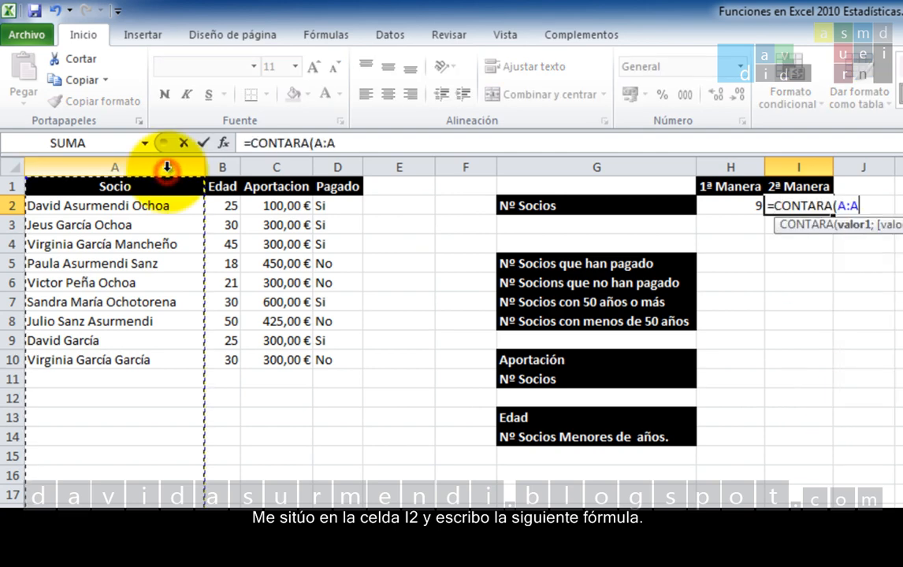
type(")")
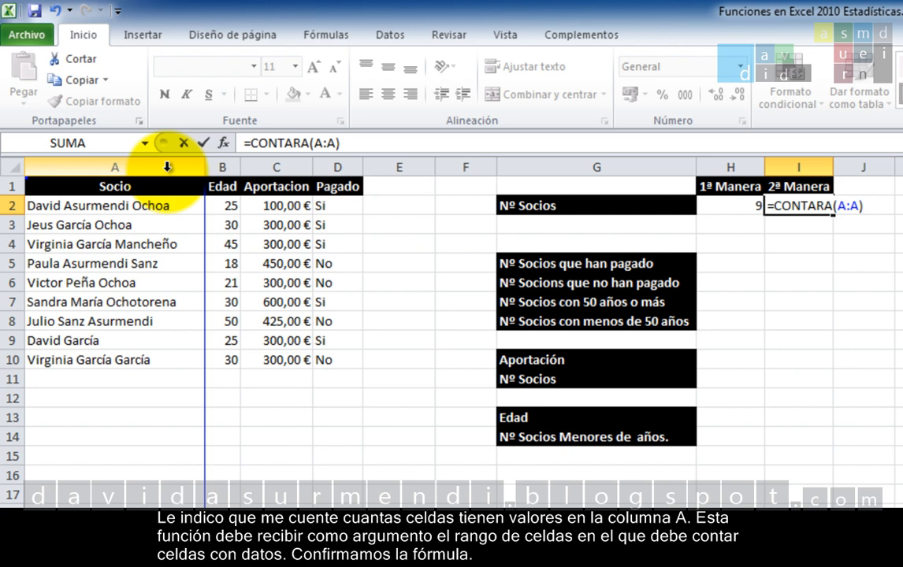
key("Return")
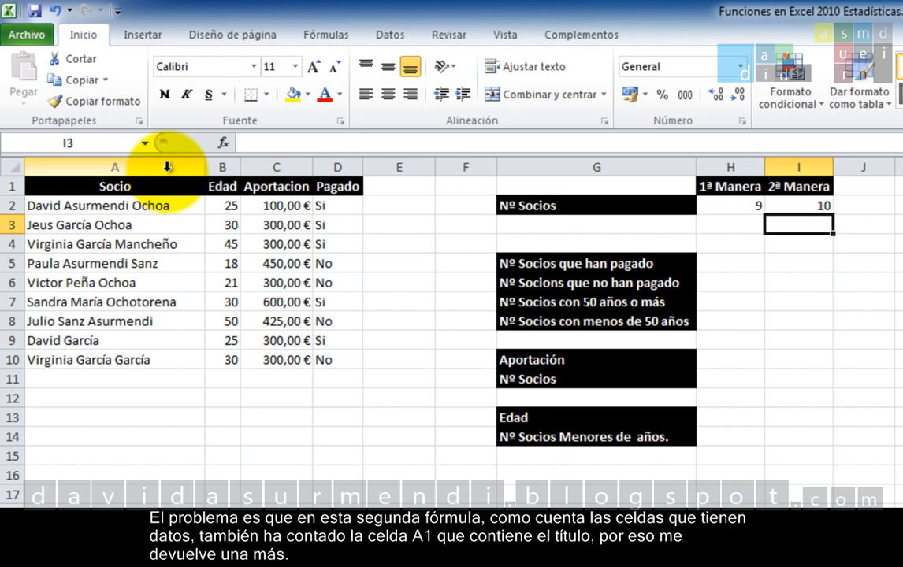
Step: Change the formula in I2 to =CONTARA(A:A)-1 so the Socio heading in A1 is left out of the count
left_click(120, 185)
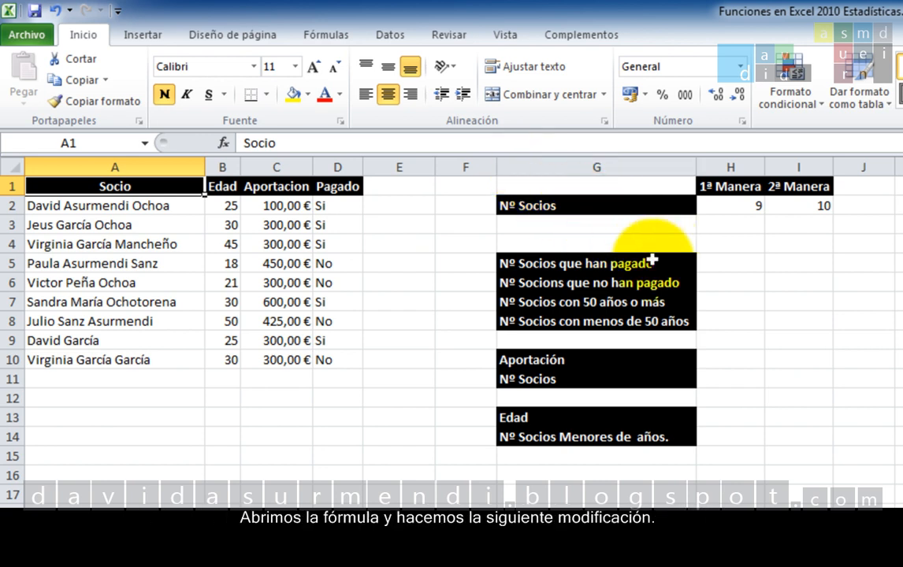
double_click(818, 206)
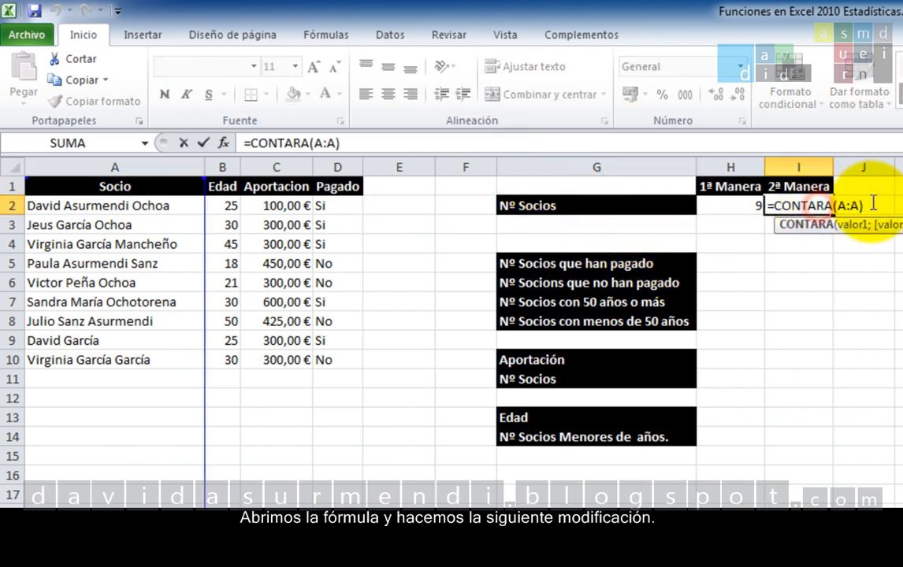
type("-1")
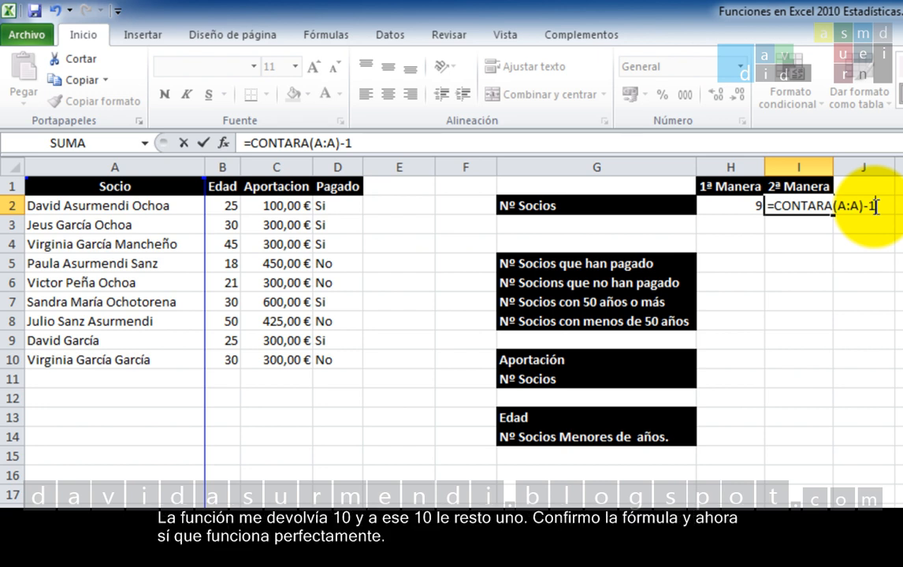
key("Return")
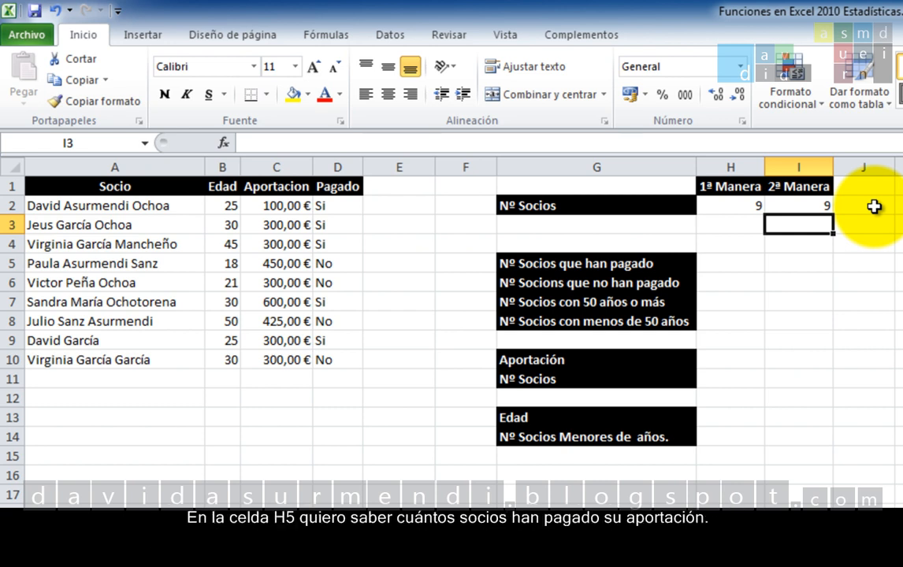
Step: Enter the formula =CONTAR.SI(D:D;"=Si") in H5 to count the members who have paid
left_click(753, 261)
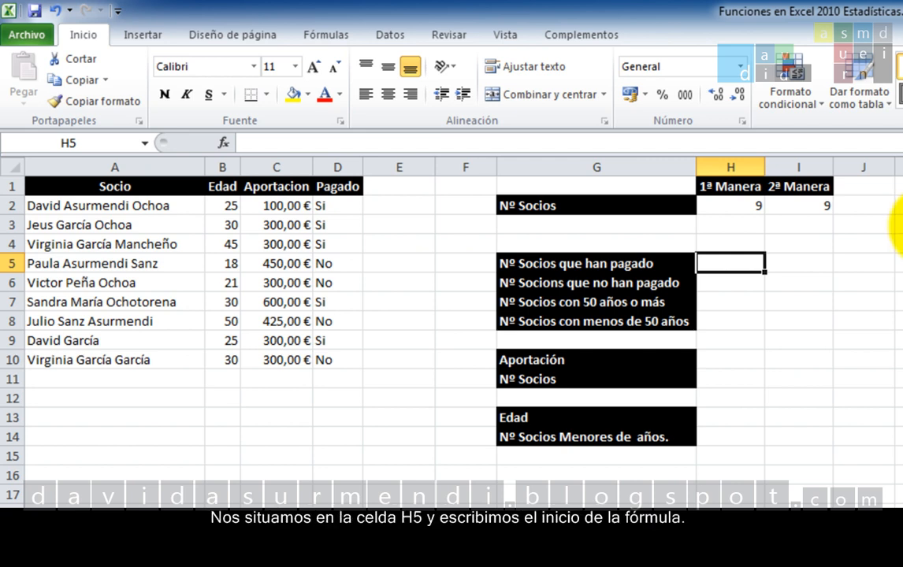
type("=c")
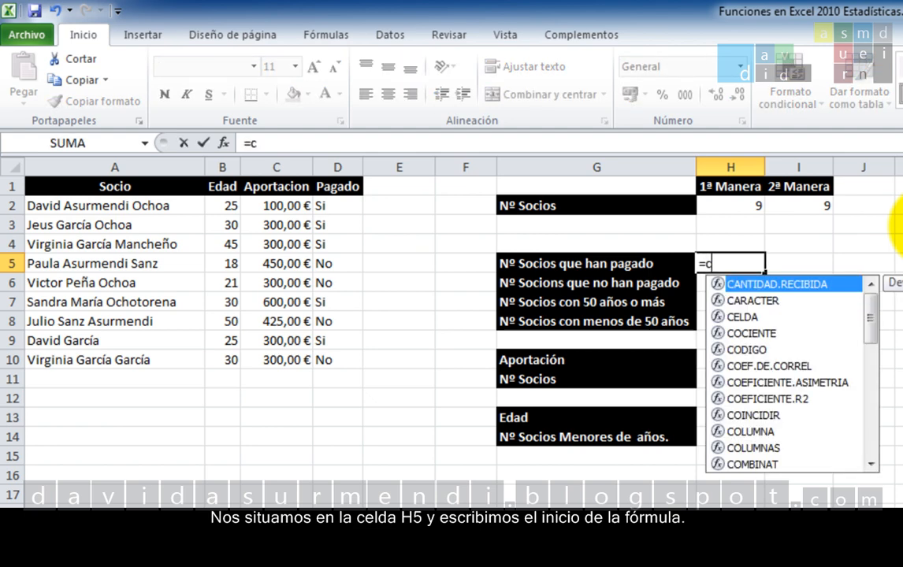
type("ontar.si")
key("Tab")
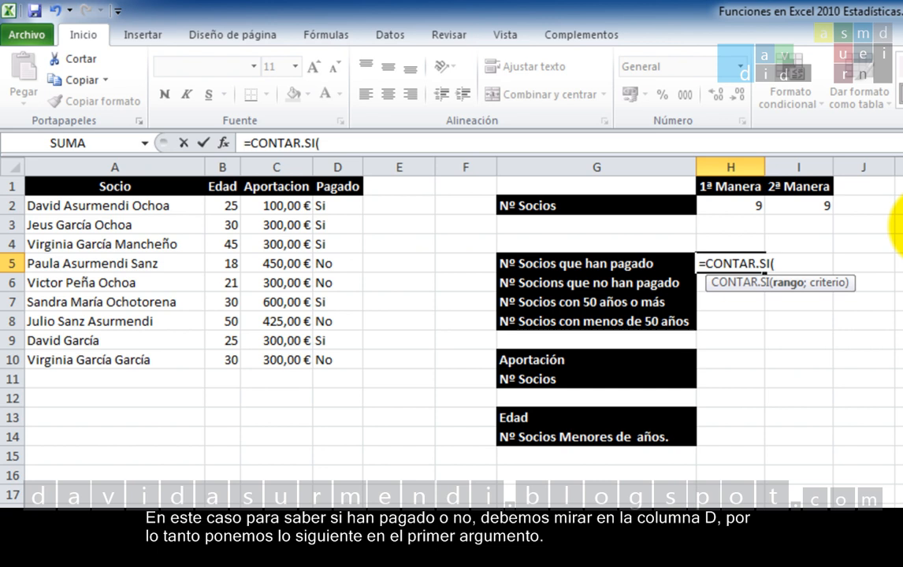
left_click(335, 166)
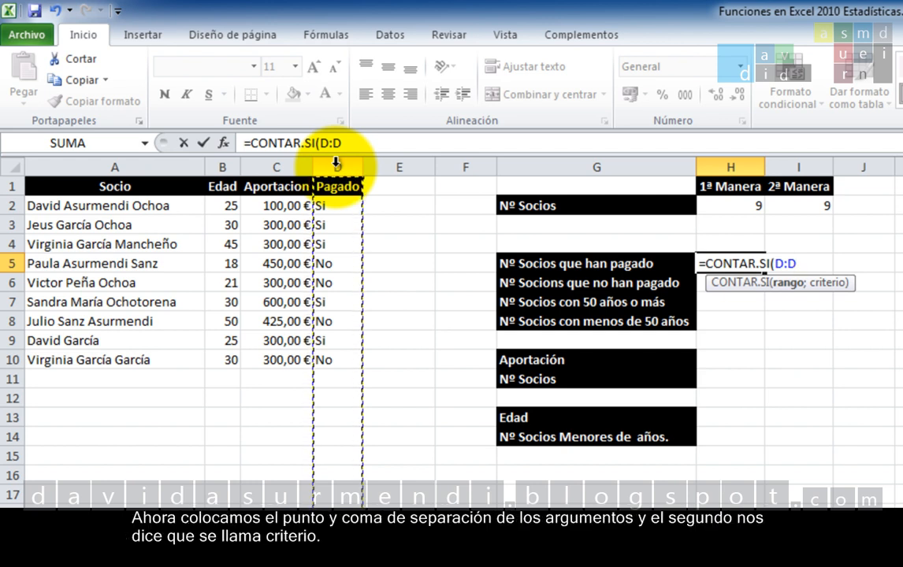
type(";")
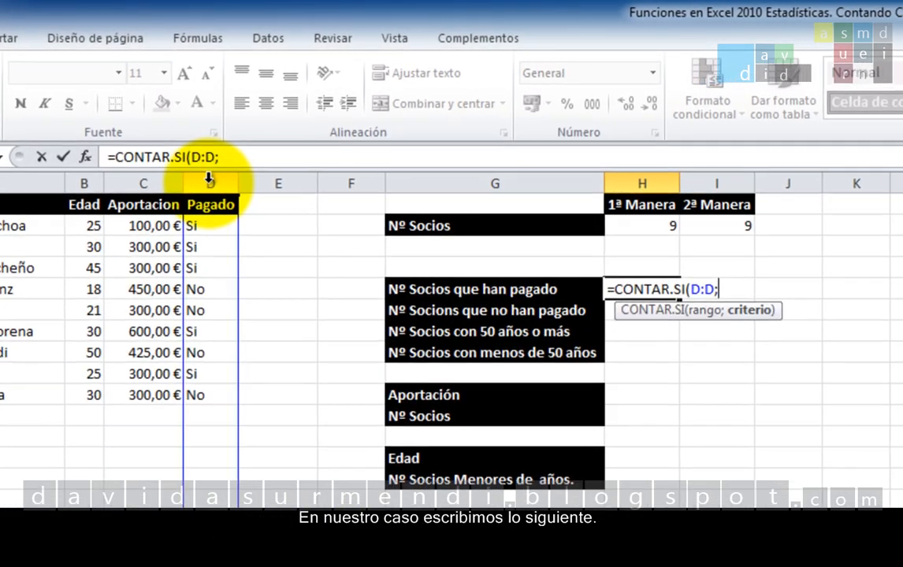
type("\"=")
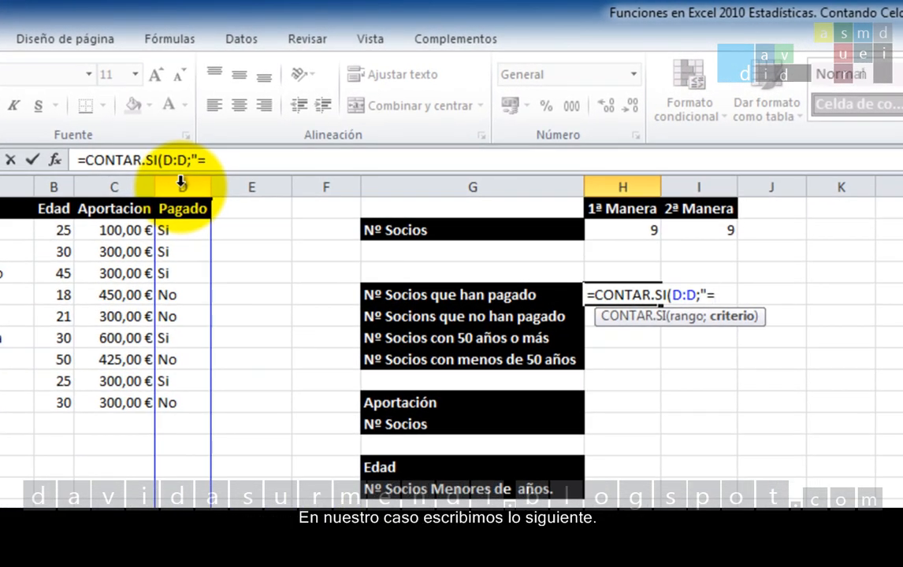
type("Si\"")
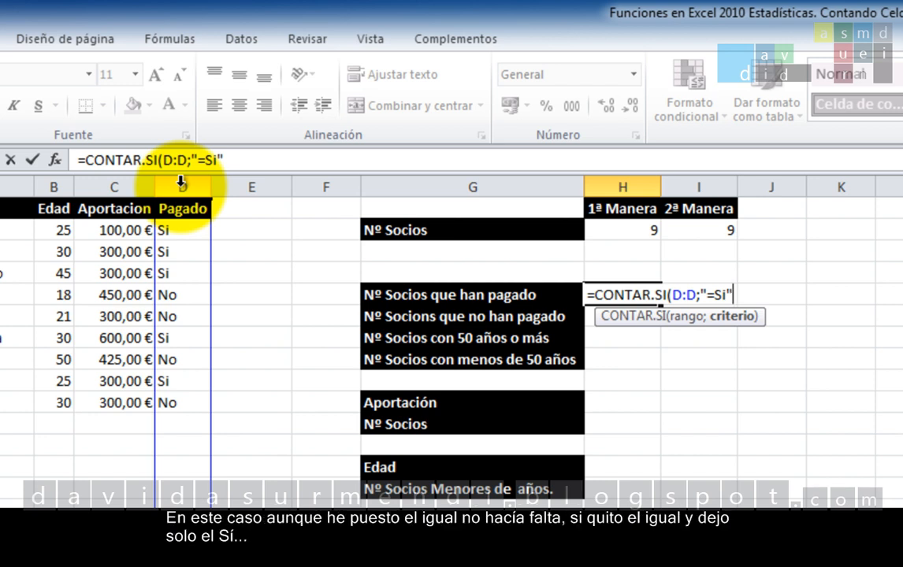
key("Left")
key("Right")
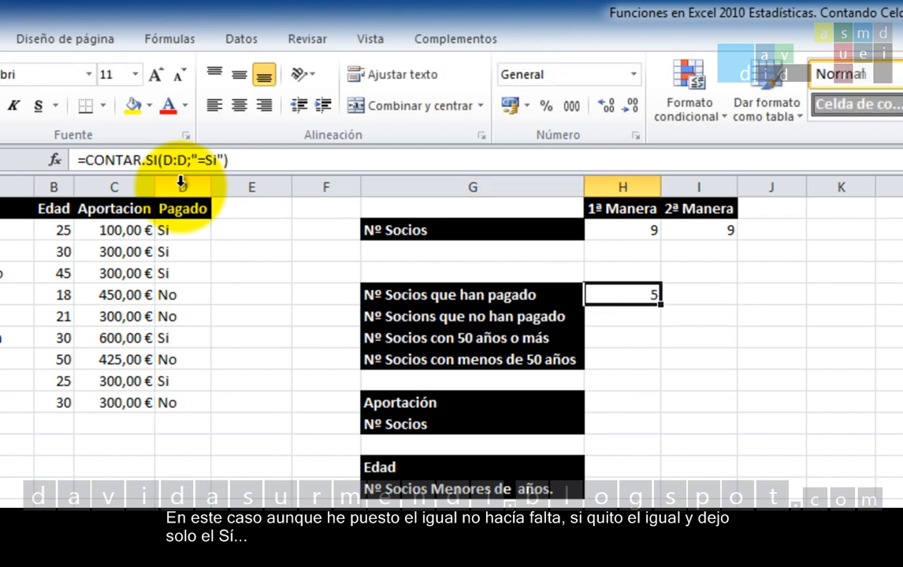
Step: Remove the equals sign from the criterion in H5 so the formula reads =CONTAR.SI(D:D;"Si")
key("F2")
key("Left")
key("Left")
key("Left")
key("Left")
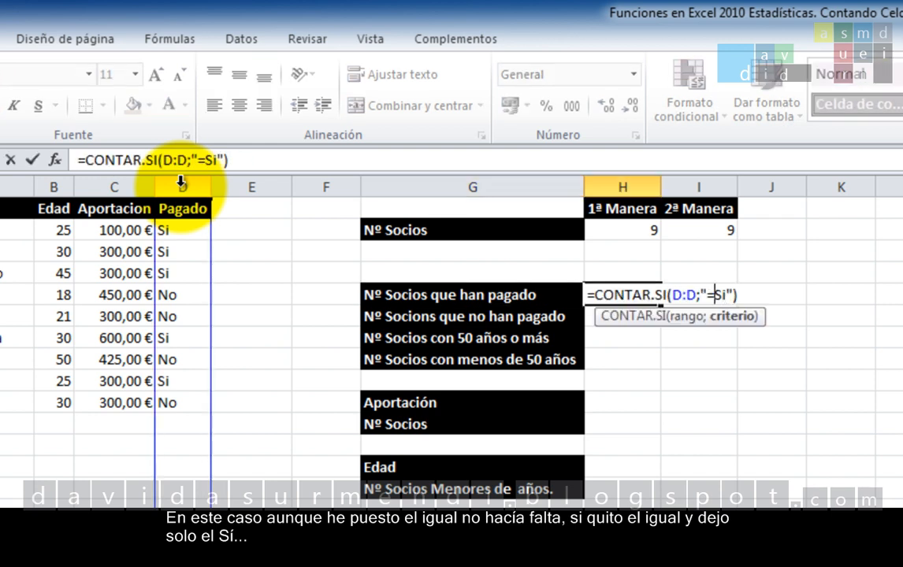
key("BackSpace")
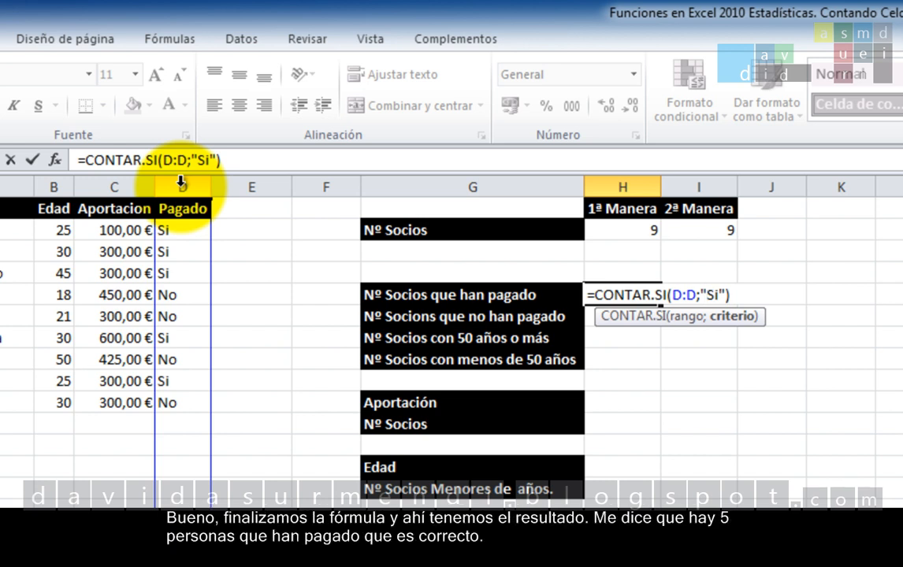
key("Return")
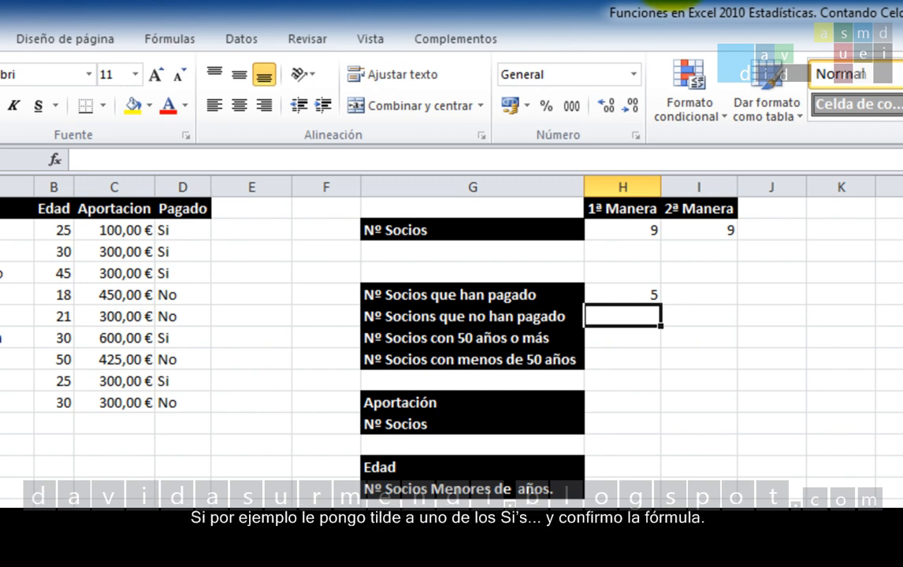
Step: Replace the Pagado value in D2 with the accented Sí to test its effect on the paid count
left_click(187, 229)
type("S")
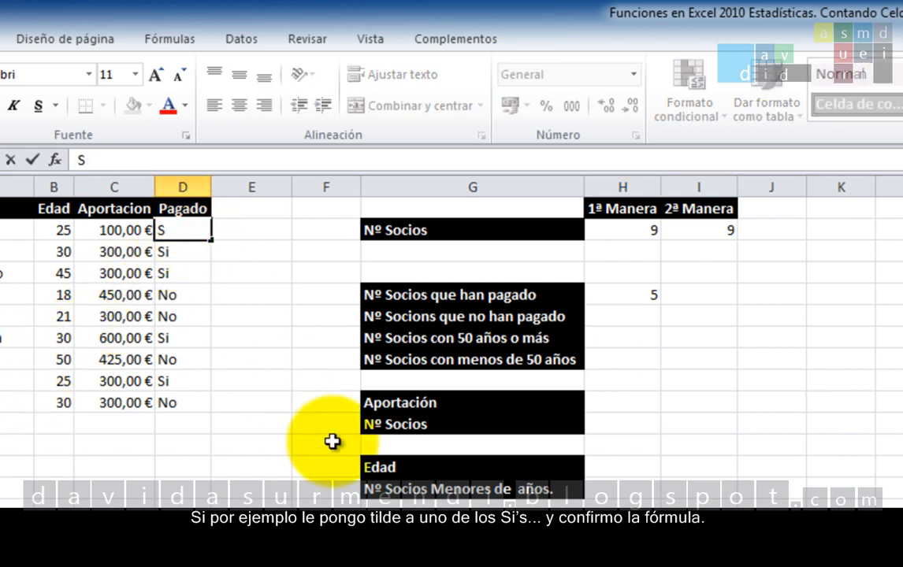
type("í")
key("Return")
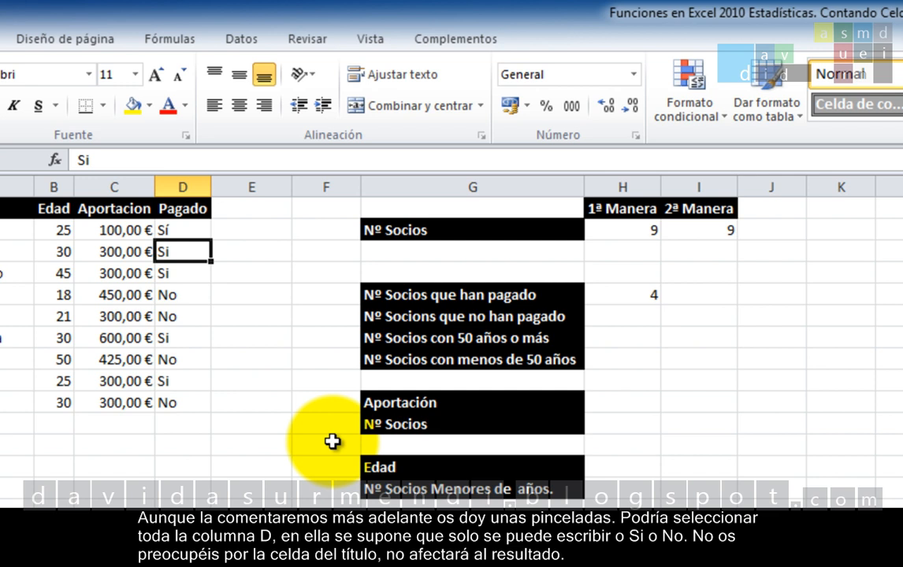
Step: Apply data validation of type Lista to the whole Pagado column, with Si;No as the source of allowed values
left_click(184, 187)
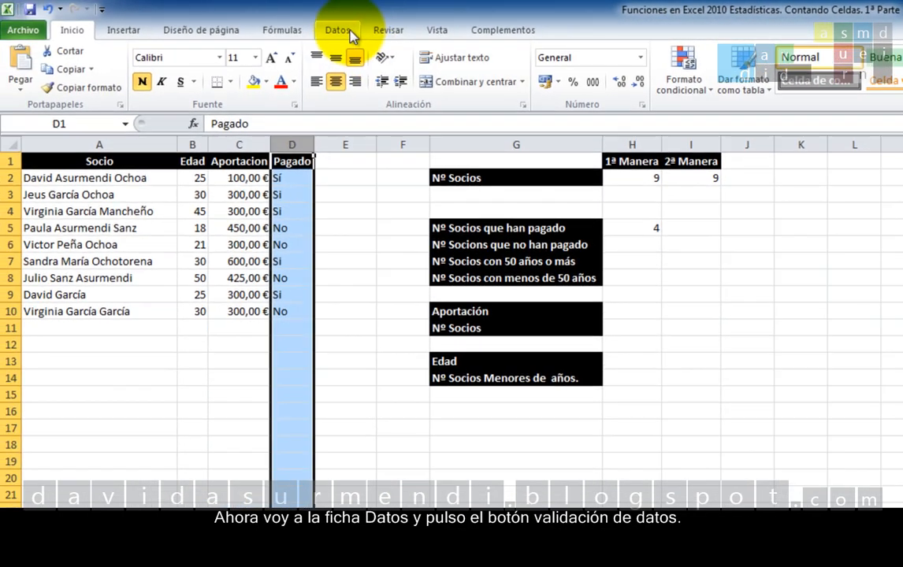
left_click(242, 38)
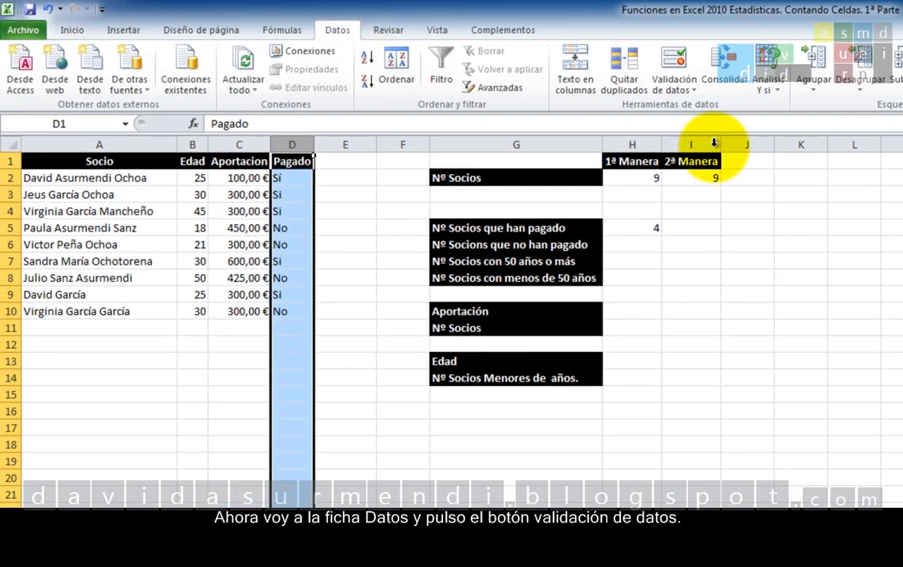
left_click(674, 61)
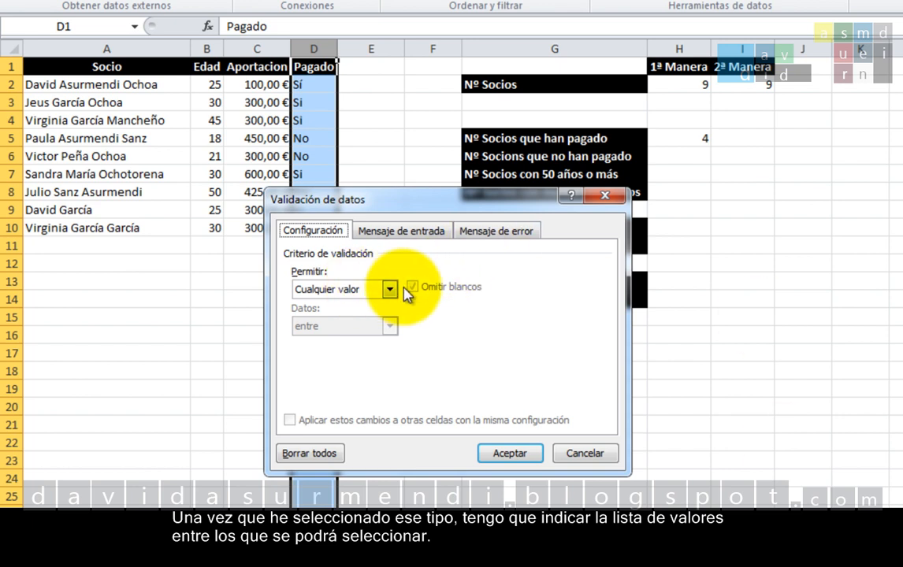
left_click(391, 290)
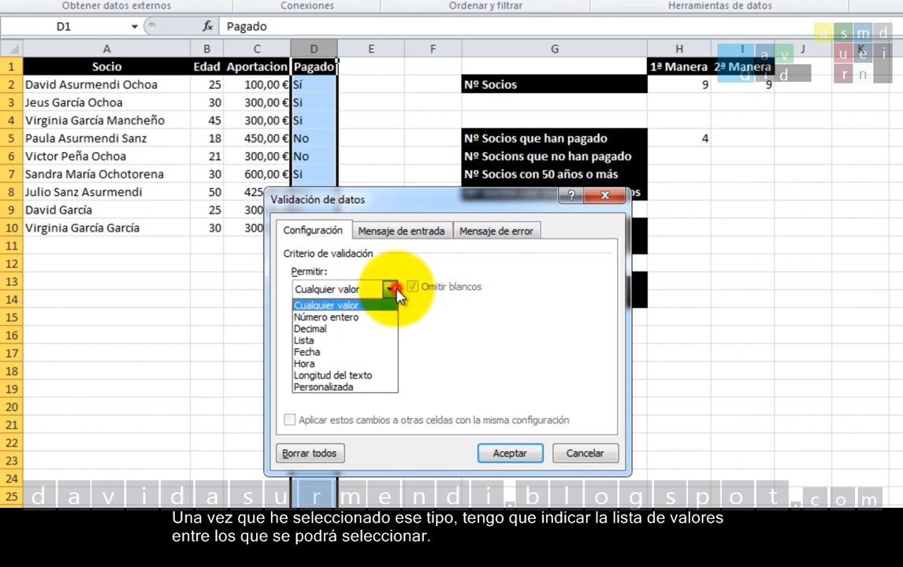
left_click(356, 341)
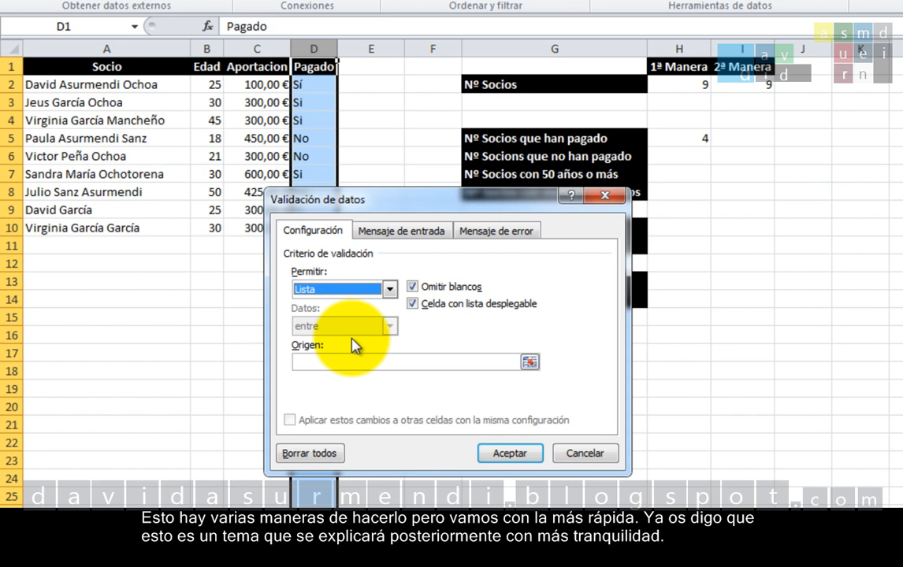
left_click(347, 363)
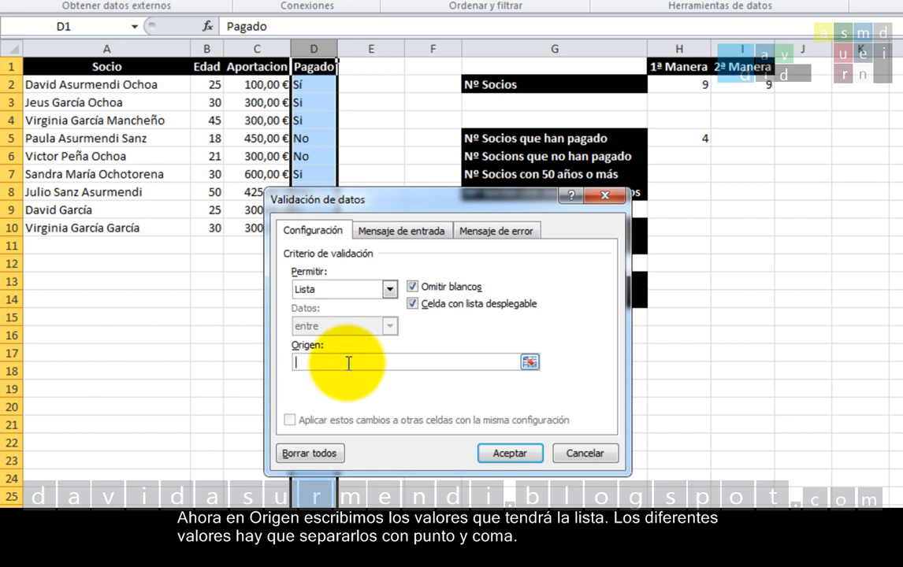
type("Si;No")
left_click(518, 455)
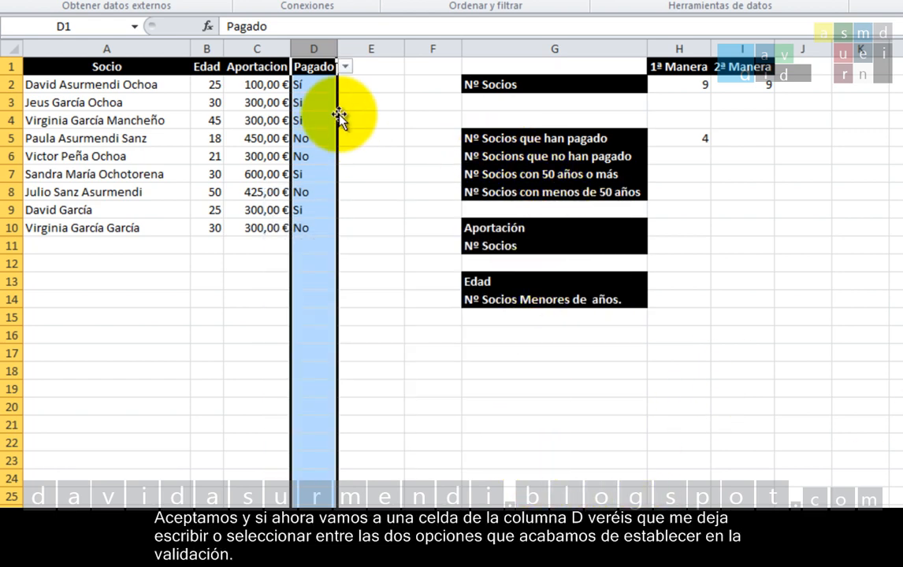
Step: Open the list of allowed values in D3 and close it without choosing one
left_click(326, 102)
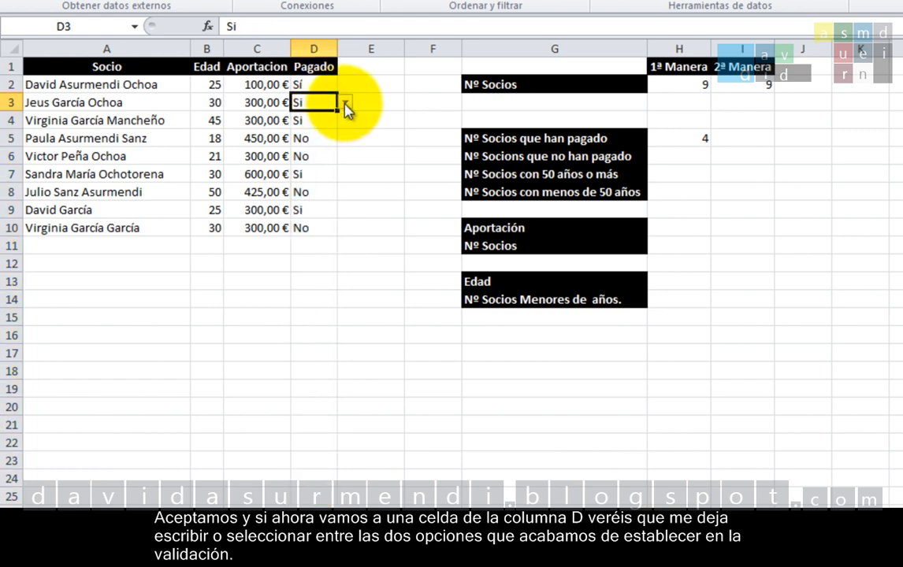
left_click(346, 103)
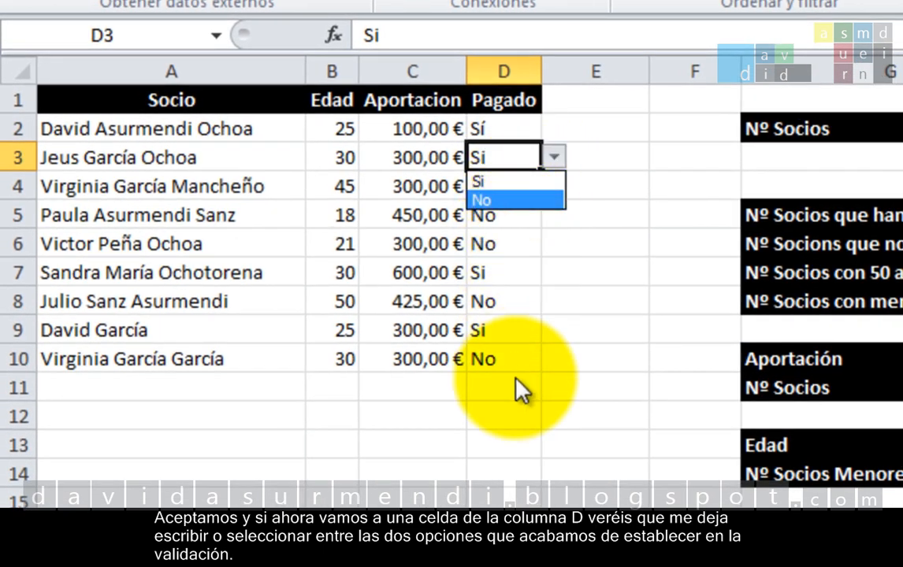
left_click(472, 443)
Step: Try to enter the accented Sí in D13 of the validated column and cancel the entry
left_click(472, 442)
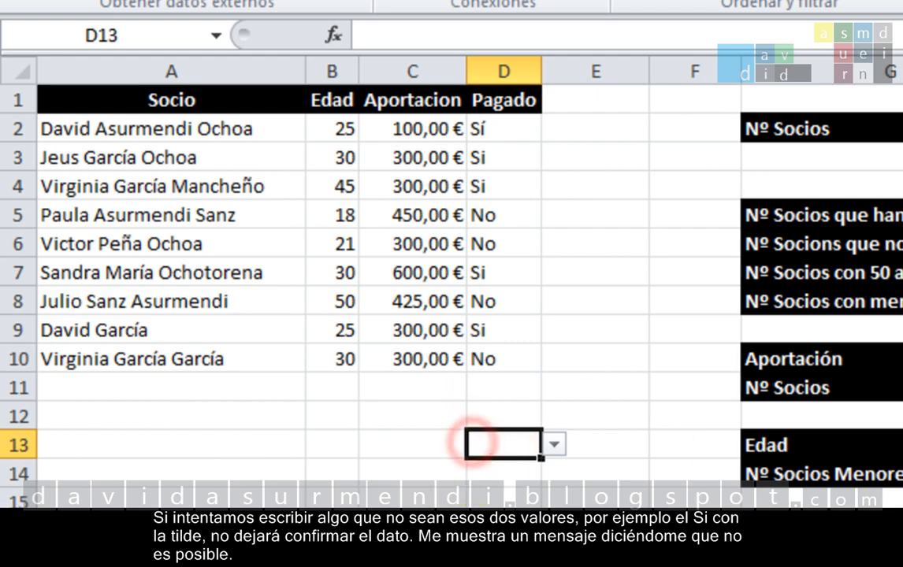
type("Sí")
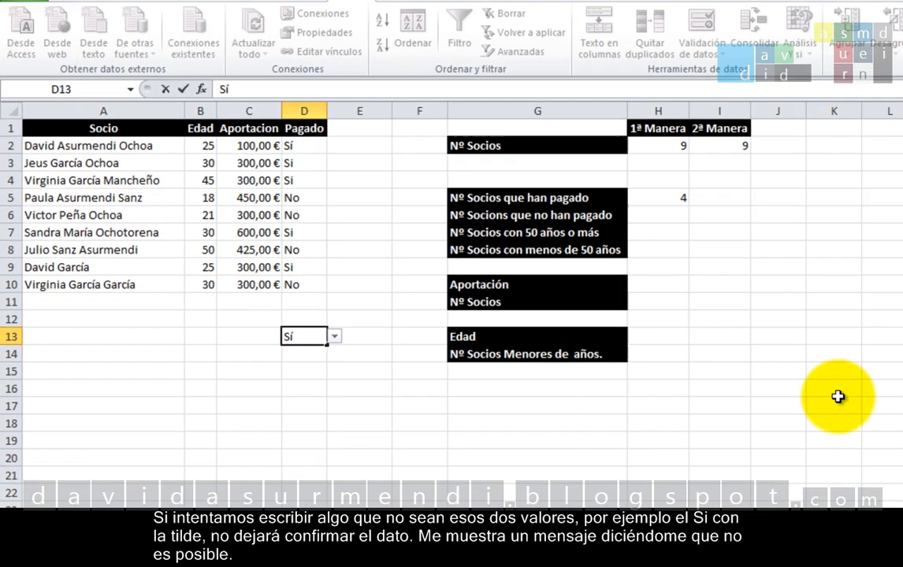
key("Return")
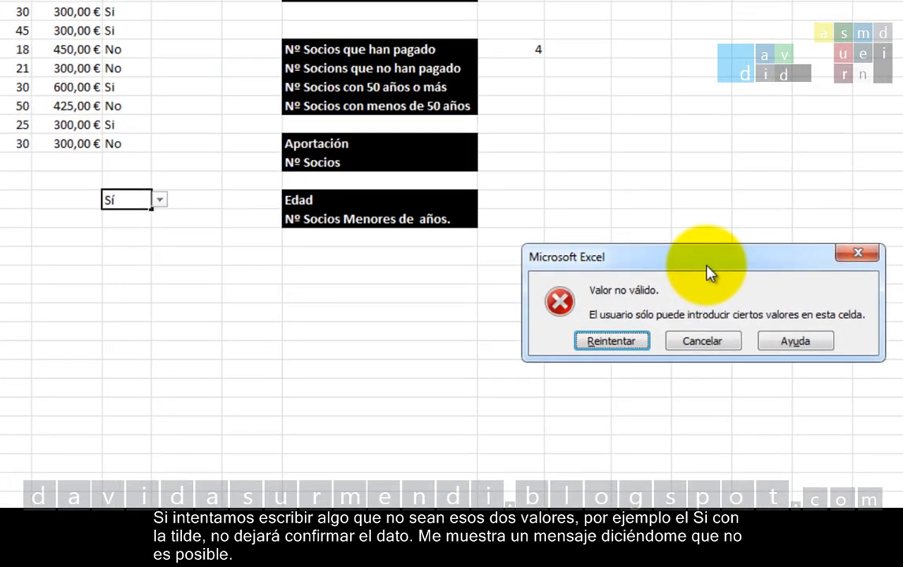
left_click(701, 341)
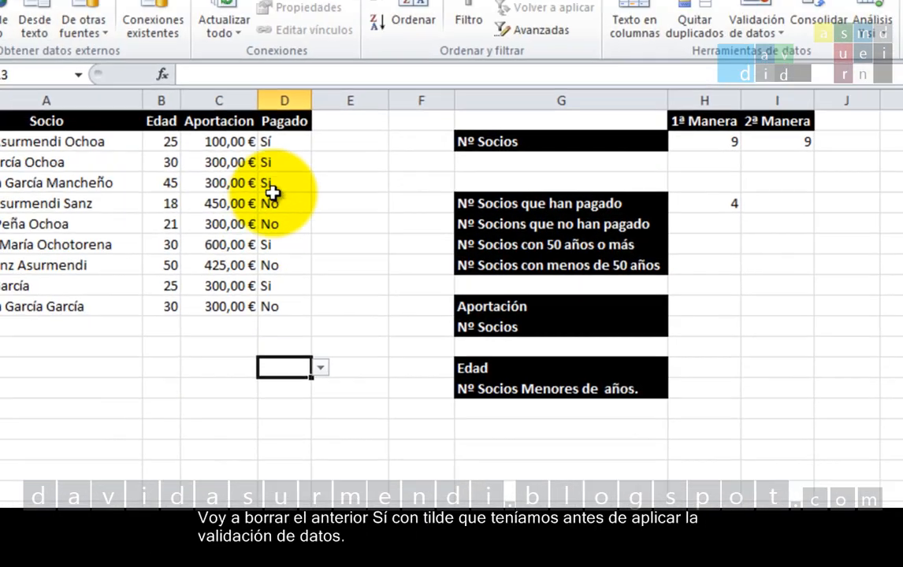
Step: Correct the Pagado value in D2 to Si without the accent
left_click(272, 142)
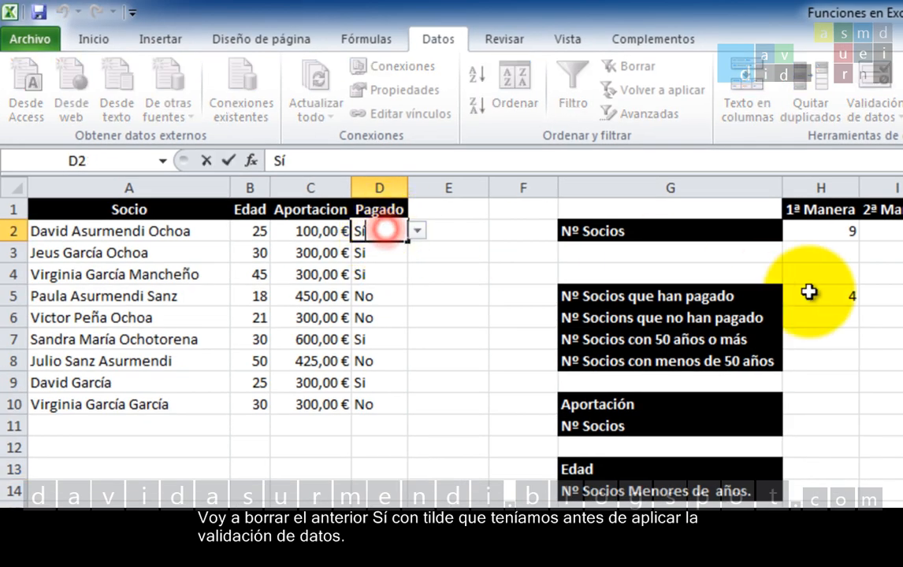
key("BackSpace")
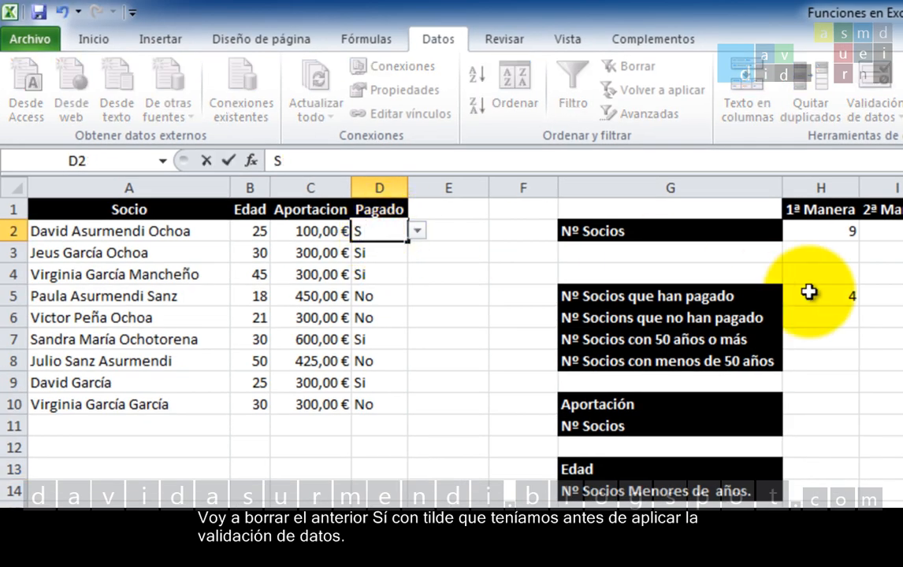
type("i")
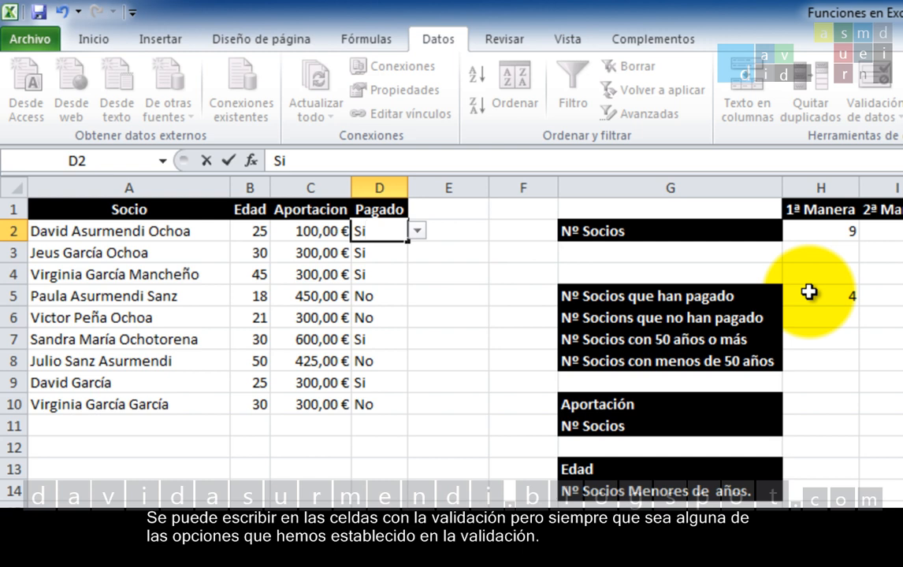
key("Return")
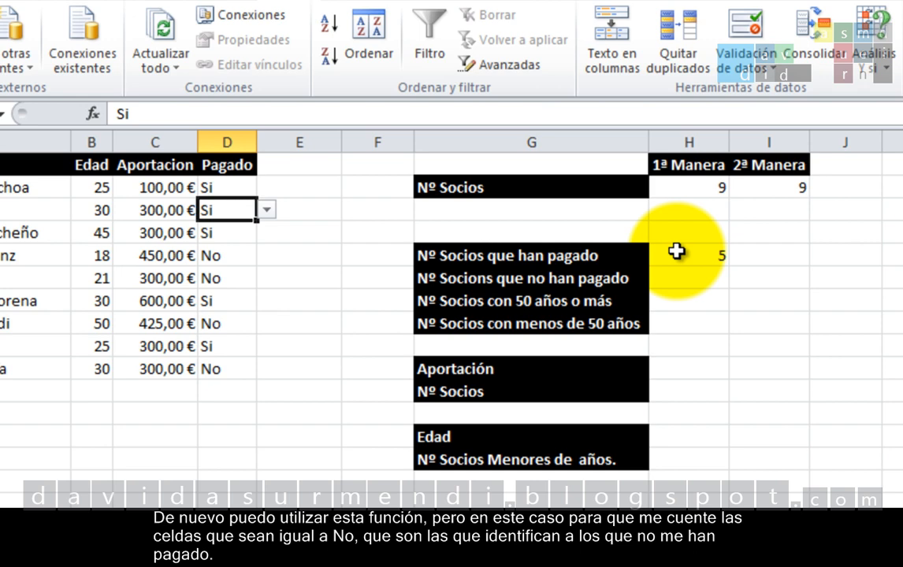
Step: Count the members who have not paid in H6 with =CONTAR.SI(D:D;"No")
left_click(714, 280)
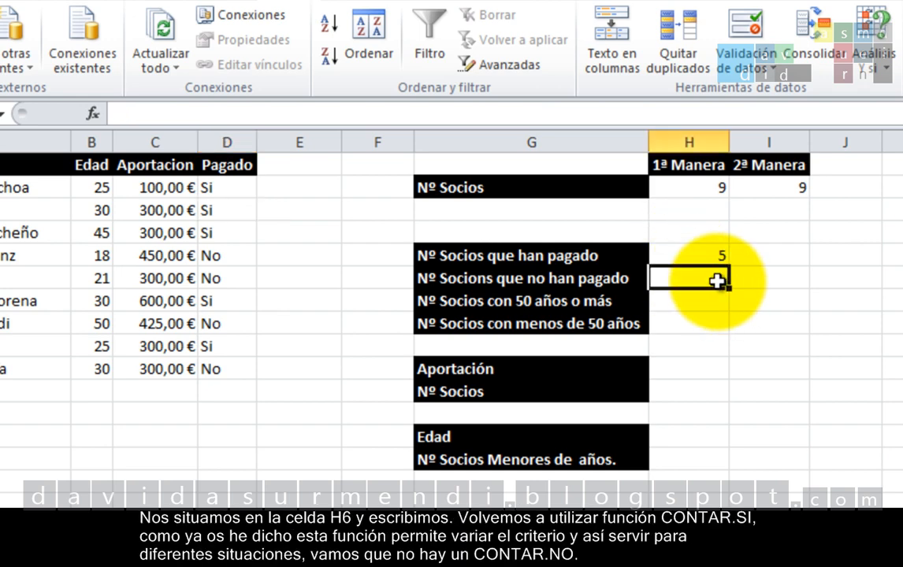
type("=co")
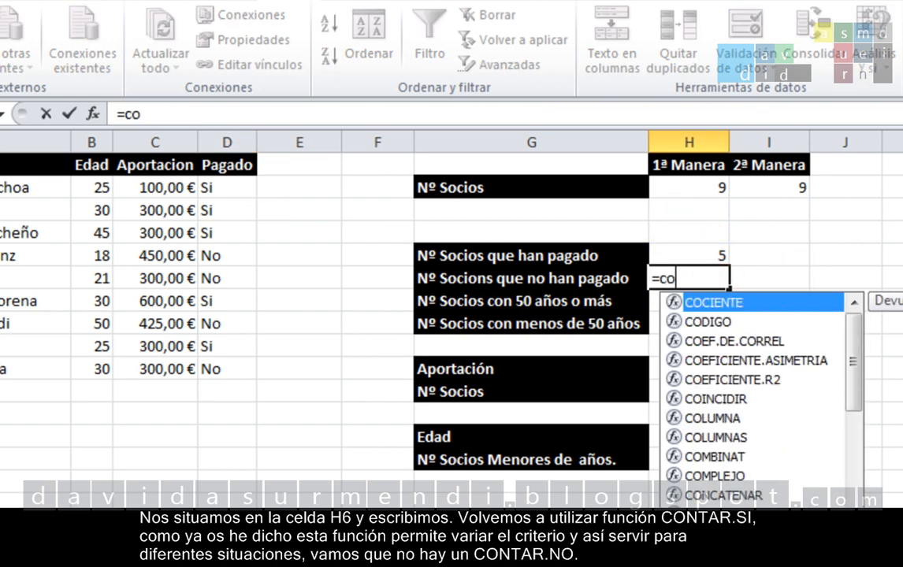
type("ntar.si")
key("Tab")
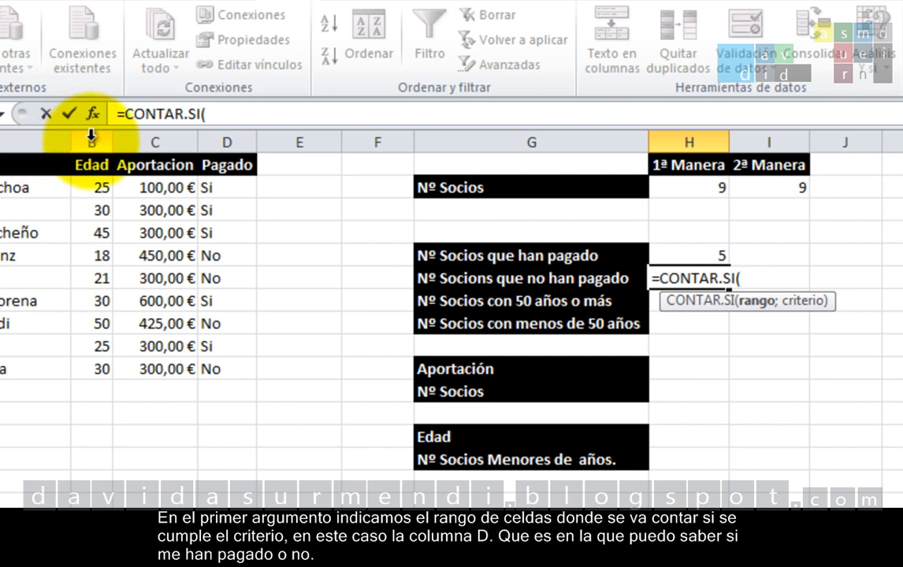
left_click(228, 142)
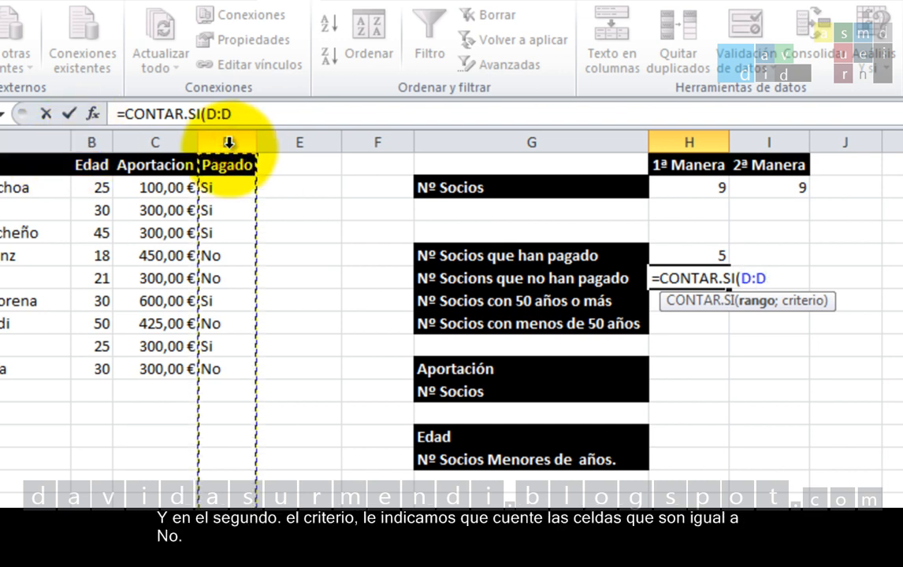
type(";")
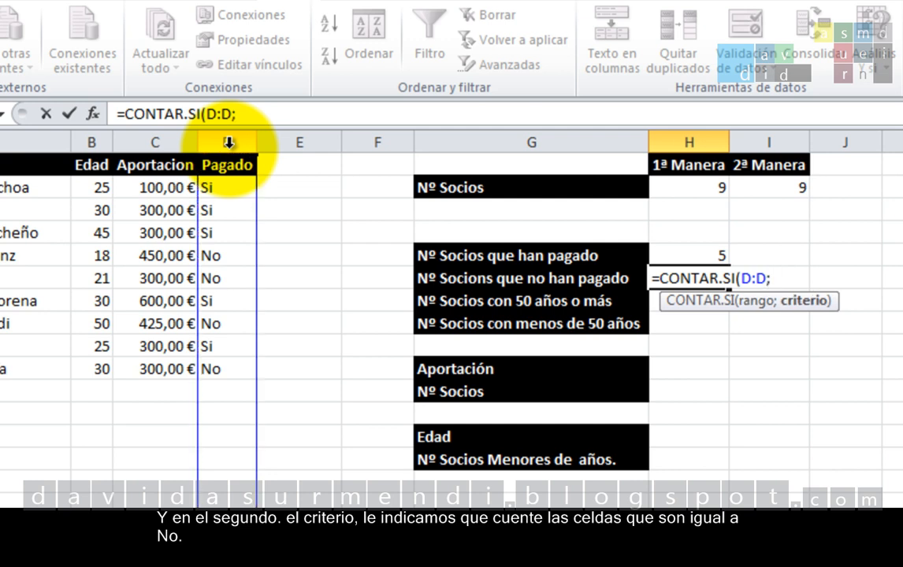
type("\"No")
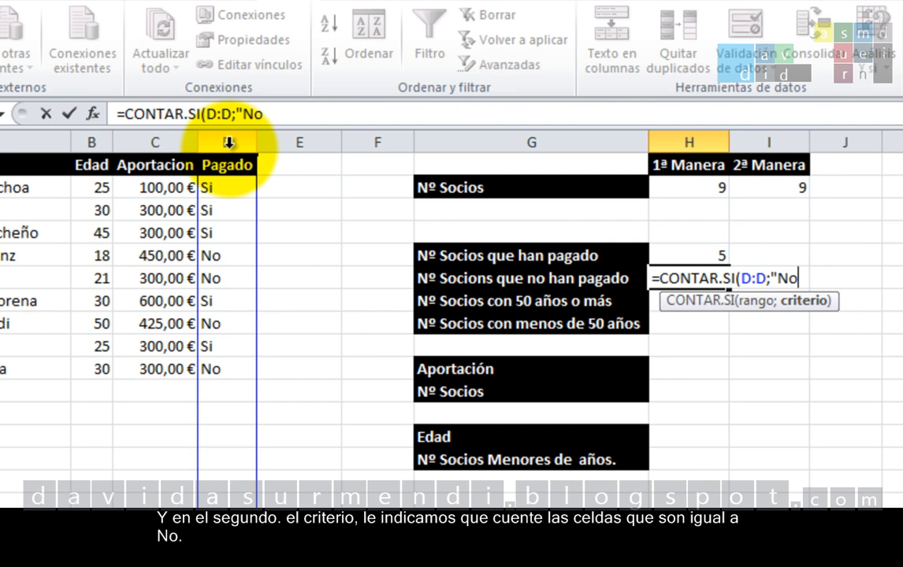
type("\")")
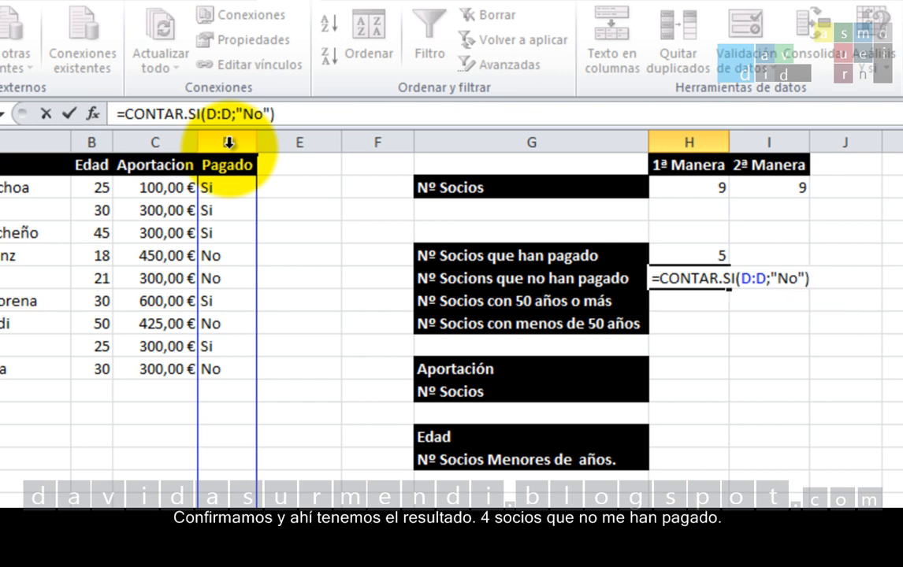
key("Return")
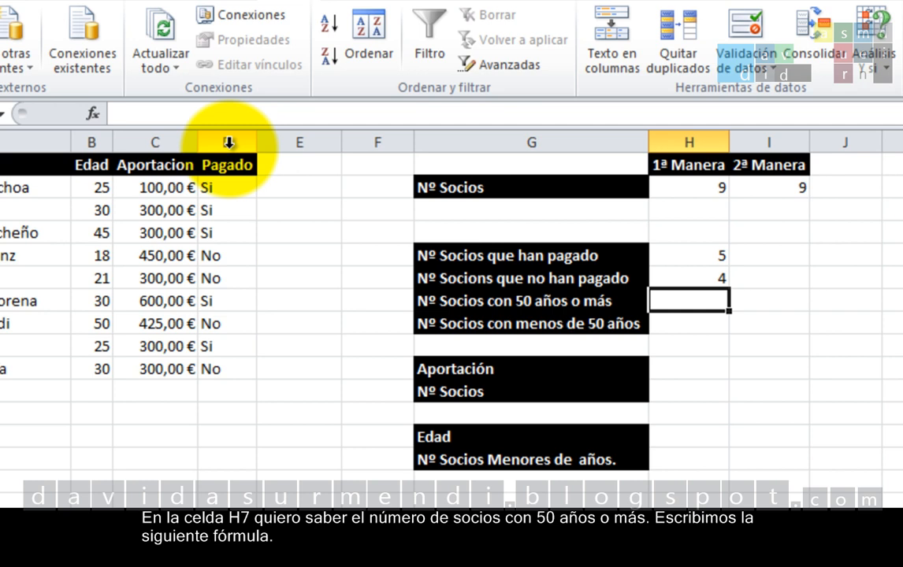
Step: Count the members aged 50 or more in H7 with =CONTAR.SI(B:B;">=50")
type("=contar.s")
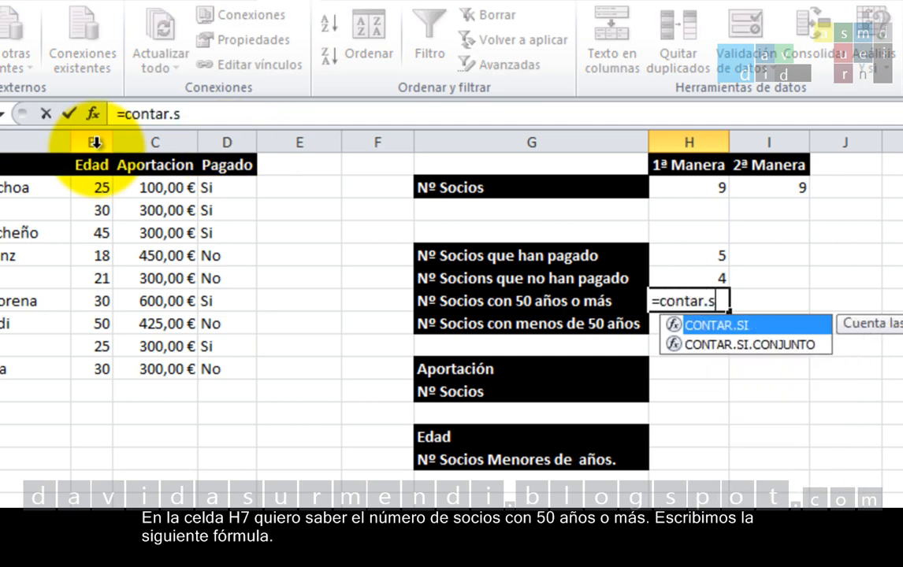
key("Tab")
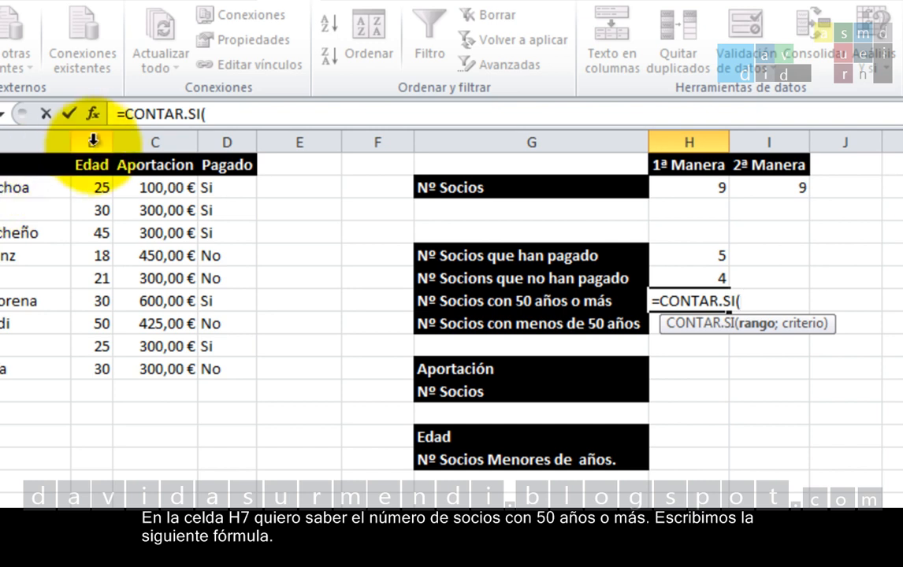
left_click(93, 139)
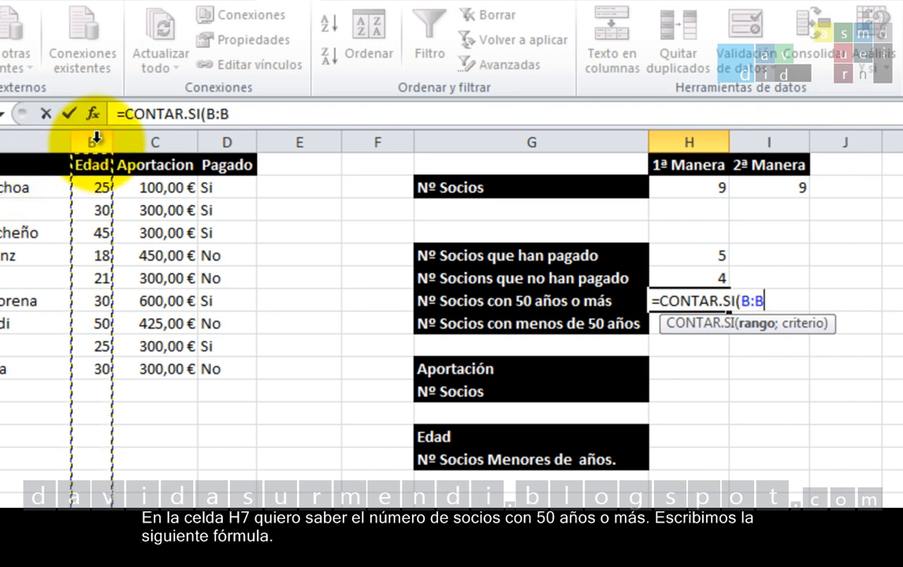
type(";\"")
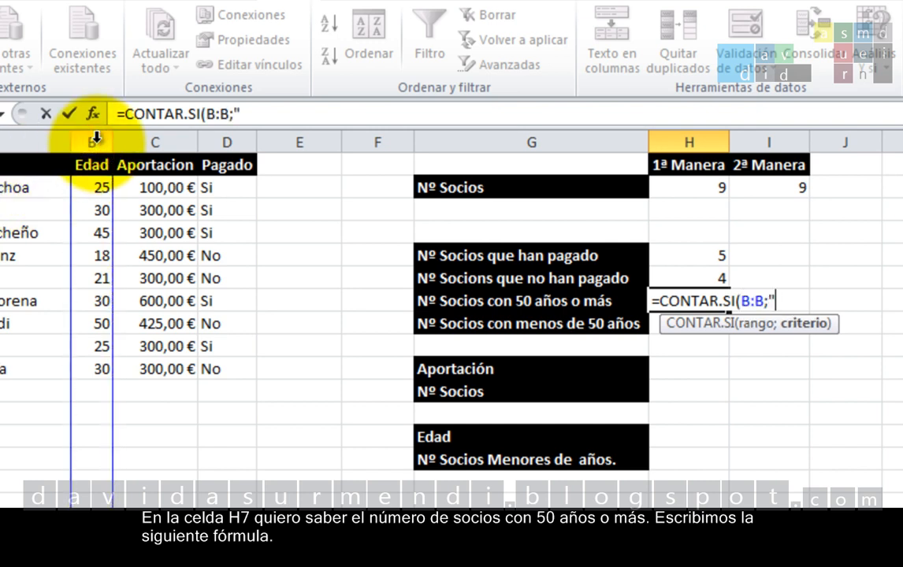
type(">=50")
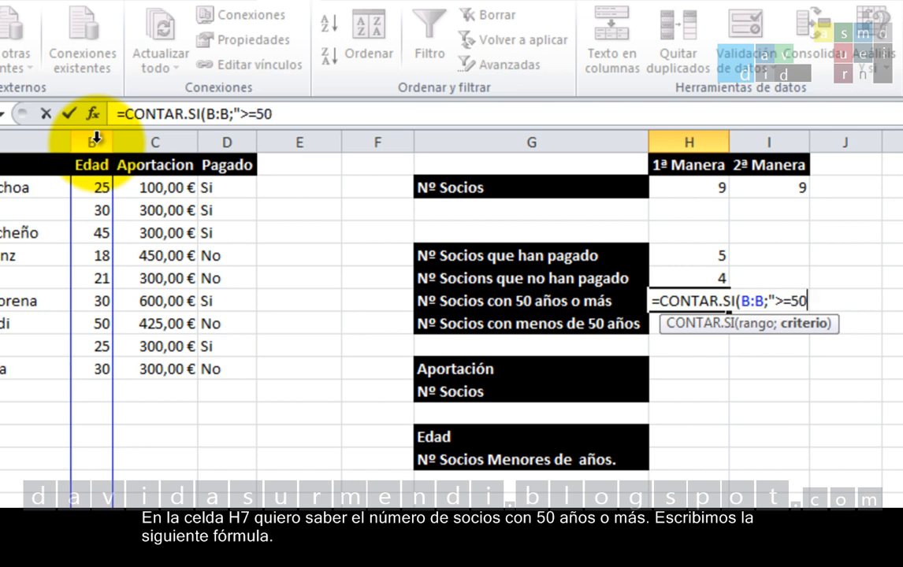
type("\")")
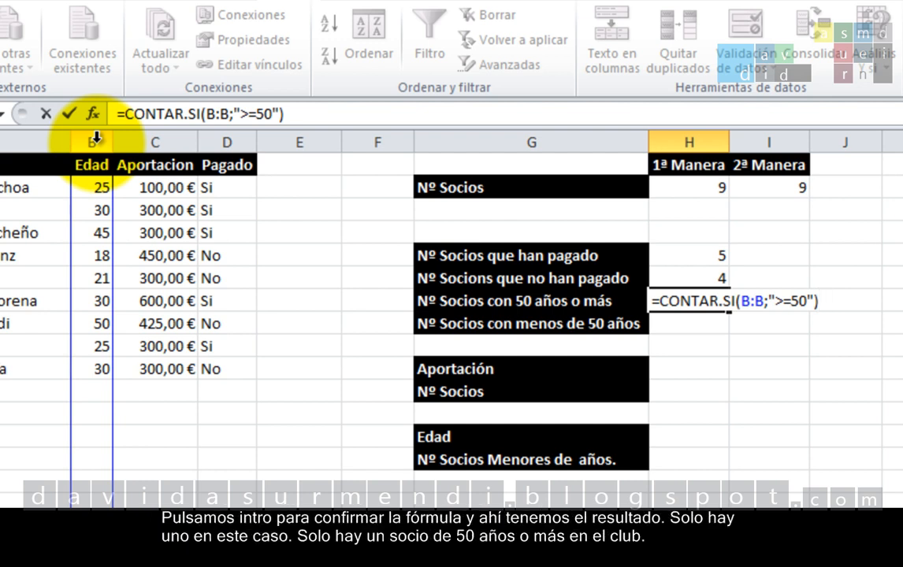
key("Return")
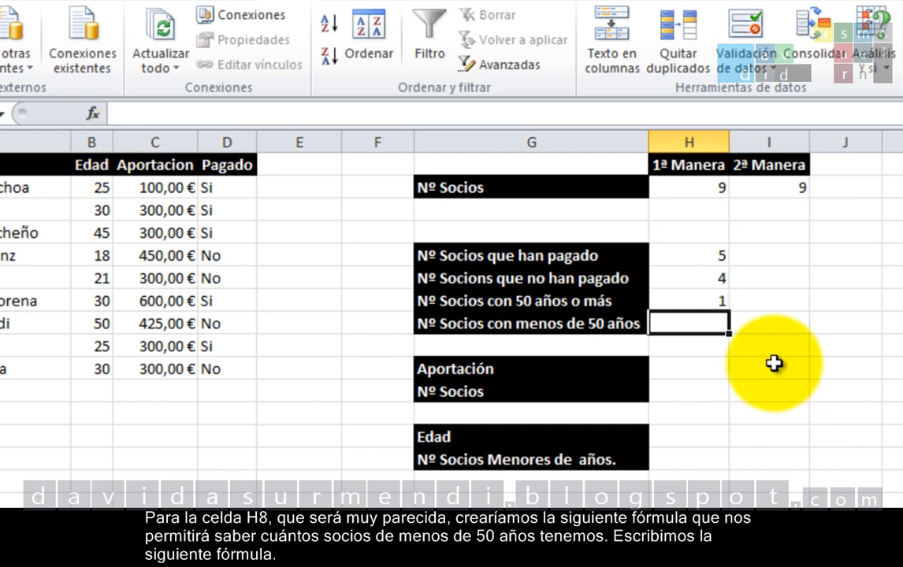
Step: Count the members younger than 50 in H8 with =CONTAR.SI(B:B;"<50")
type("=")
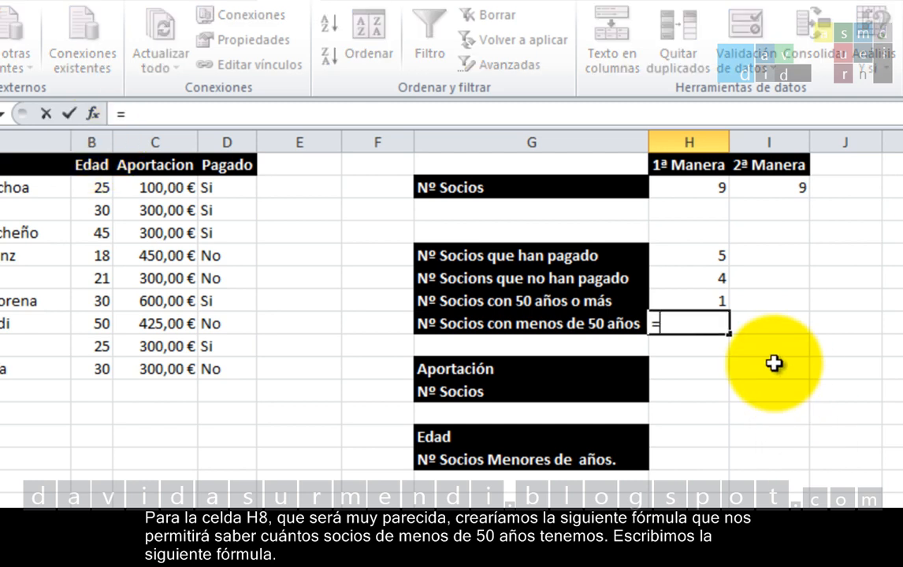
type("cont")
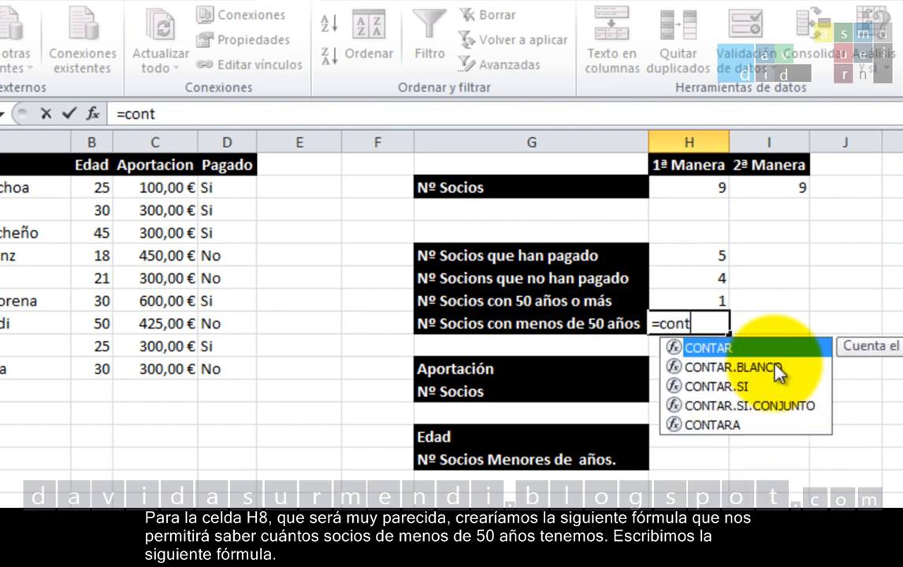
type("ar.si")
key("Tab")
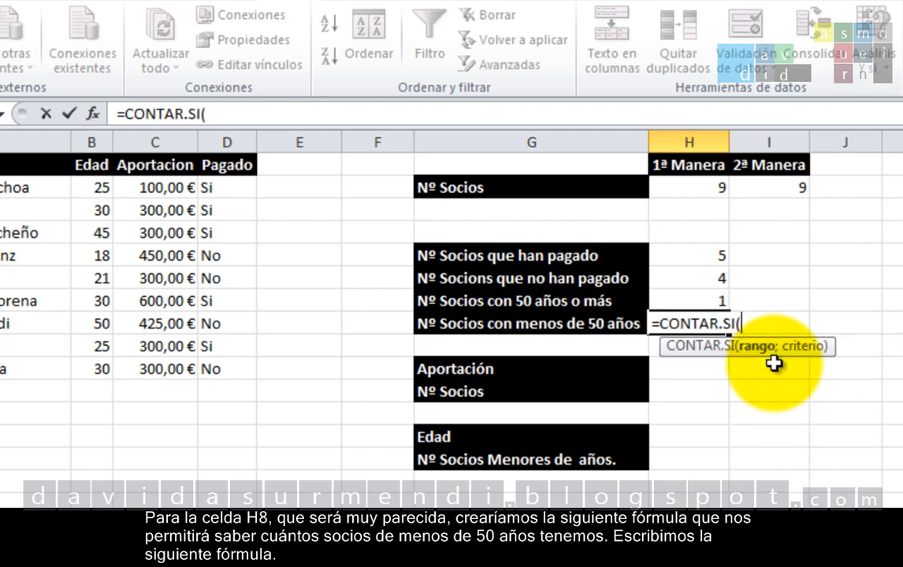
left_click(106, 140)
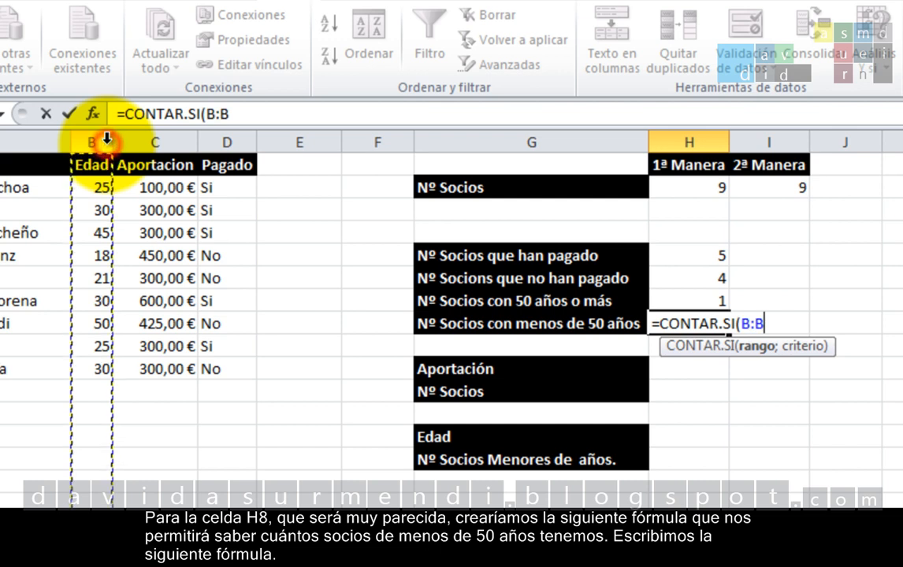
type(";\"")
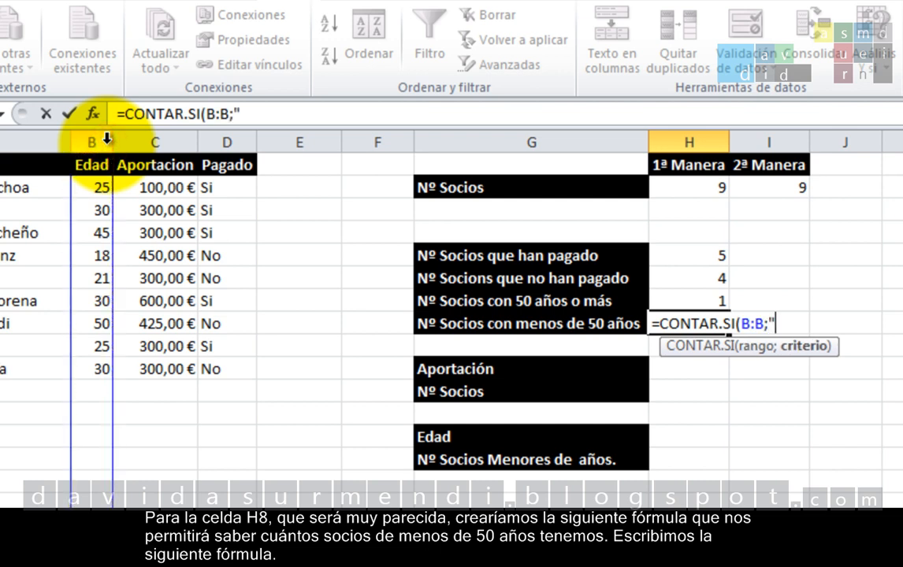
type("<50")
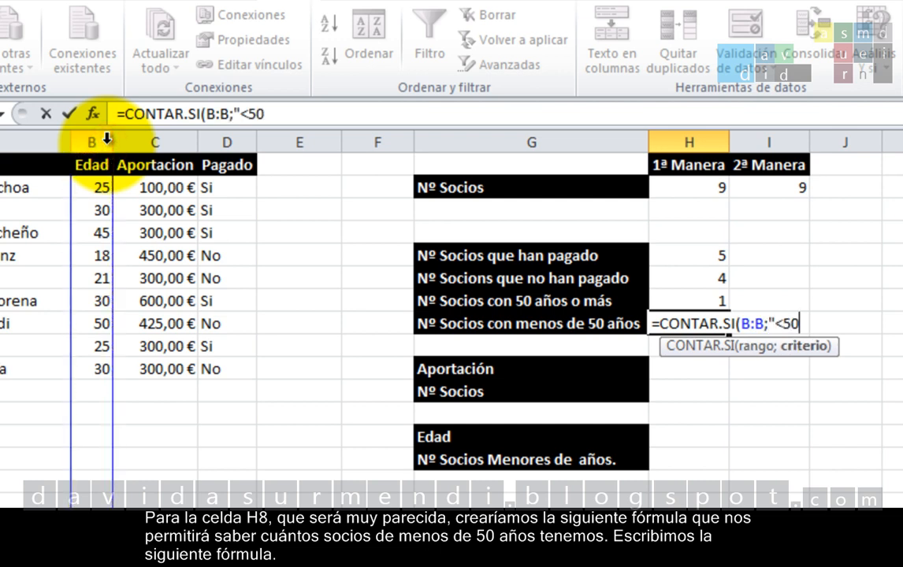
type("\")")
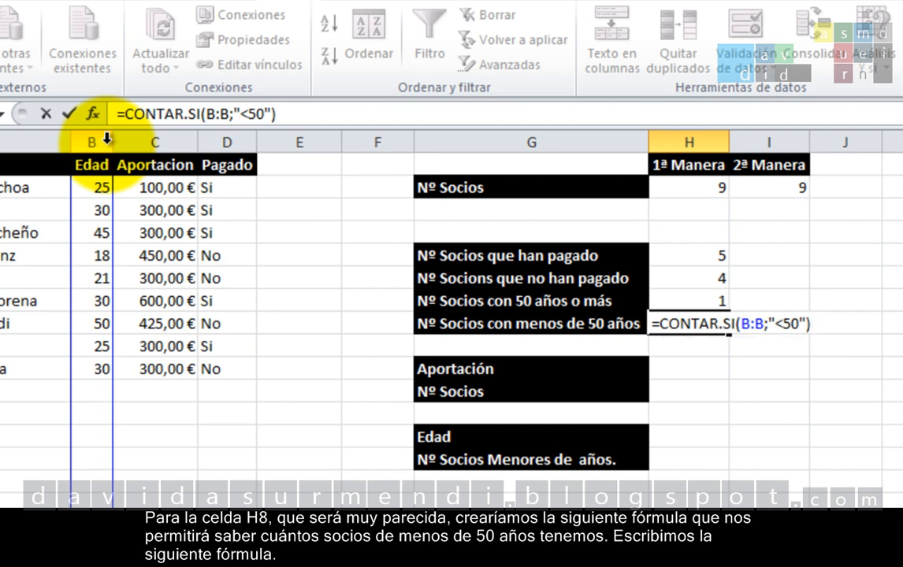
key("Return")
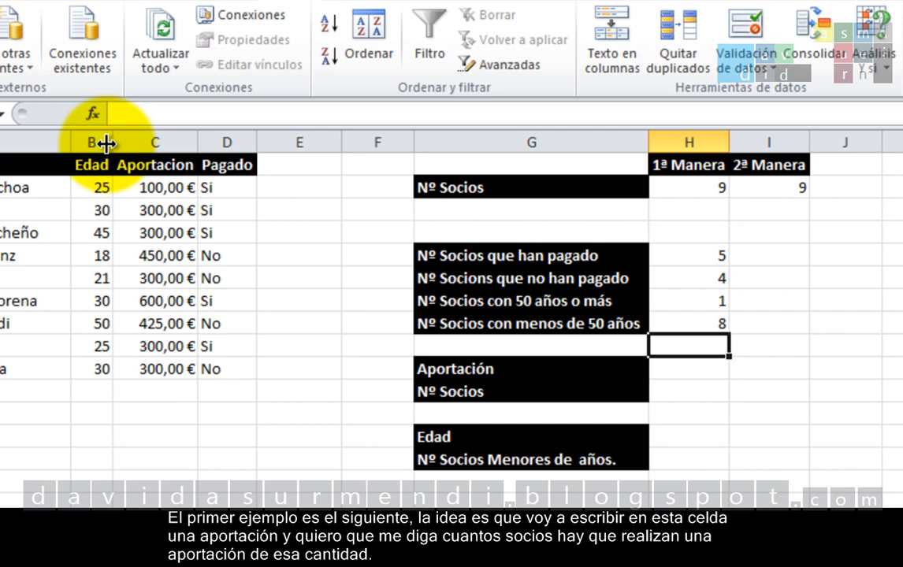
Step: Enter 300 as the Aportación amount in H10
left_click(654, 370)
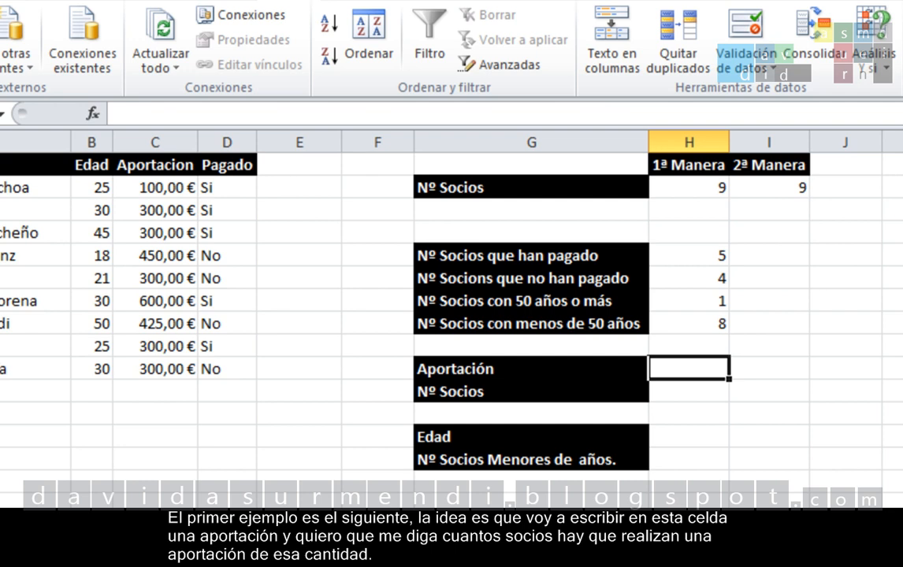
type("300")
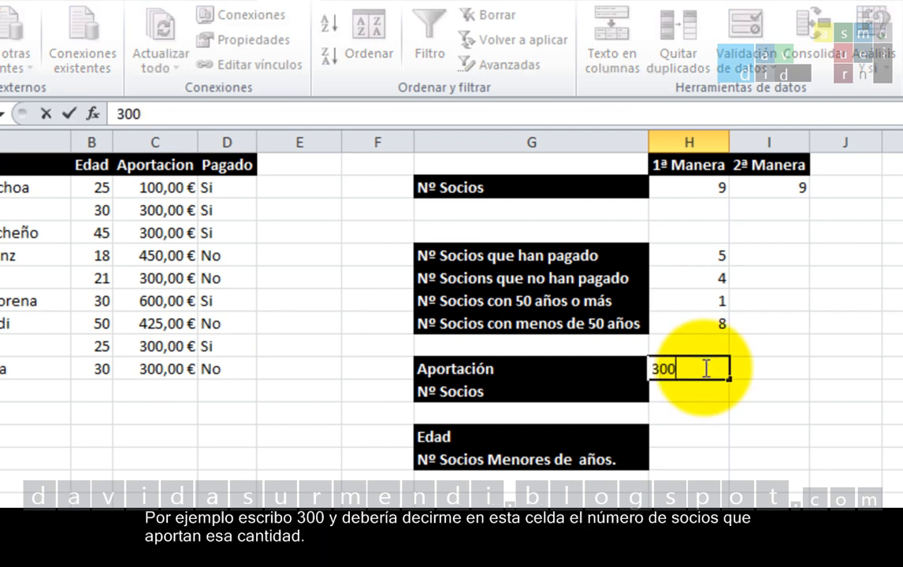
key("Return")
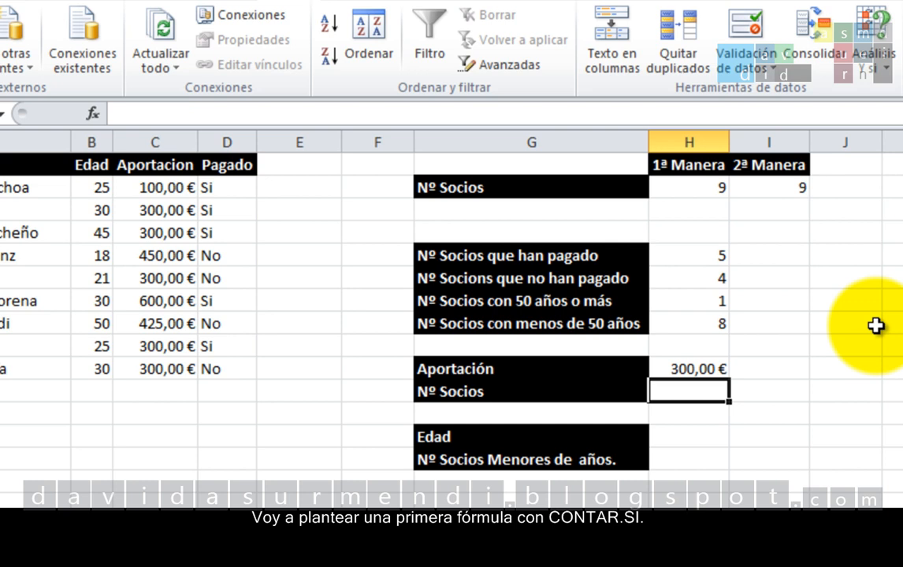
Step: Enter =CONTAR.SI(C:C;"H10") in H11 to try counting the members who contribute the amount in H10
type("=")
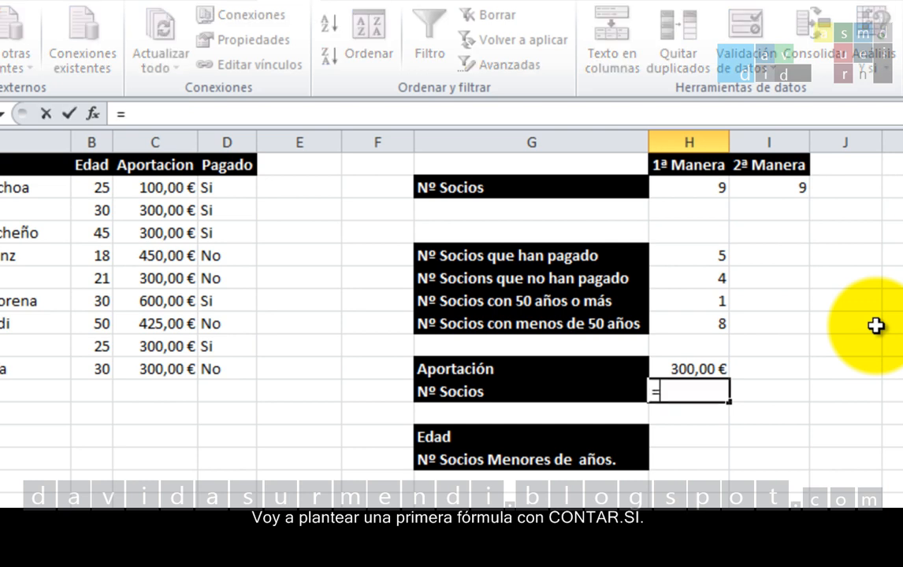
type("contar.si")
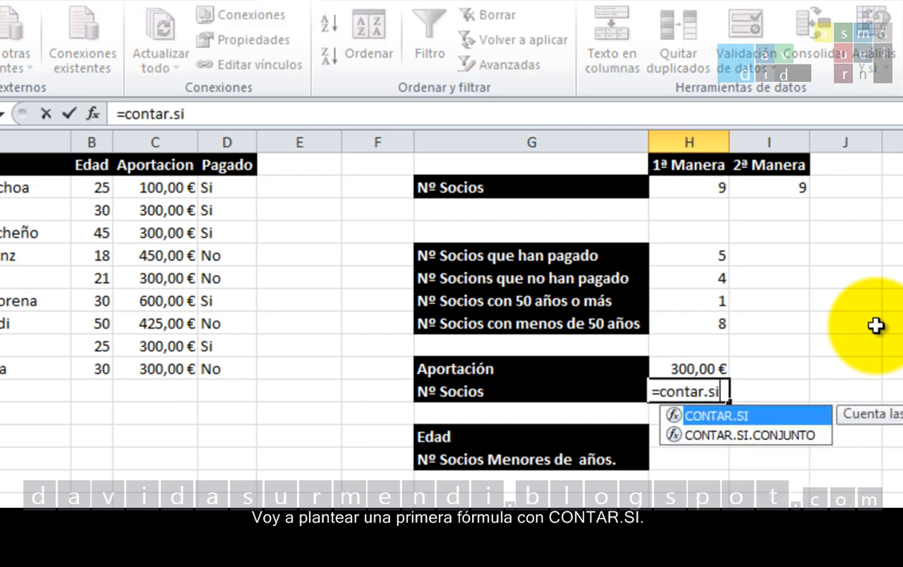
key("Tab")
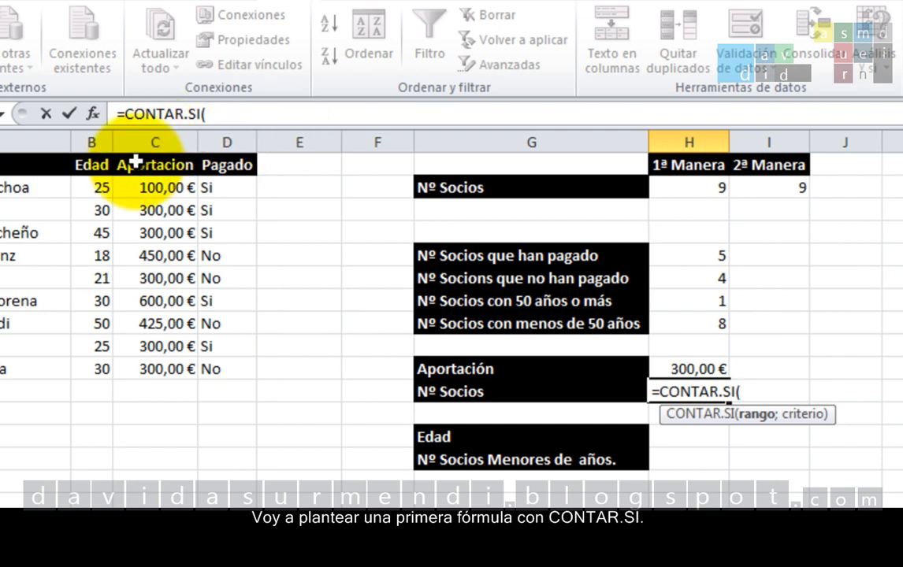
left_click(142, 142)
type(";")
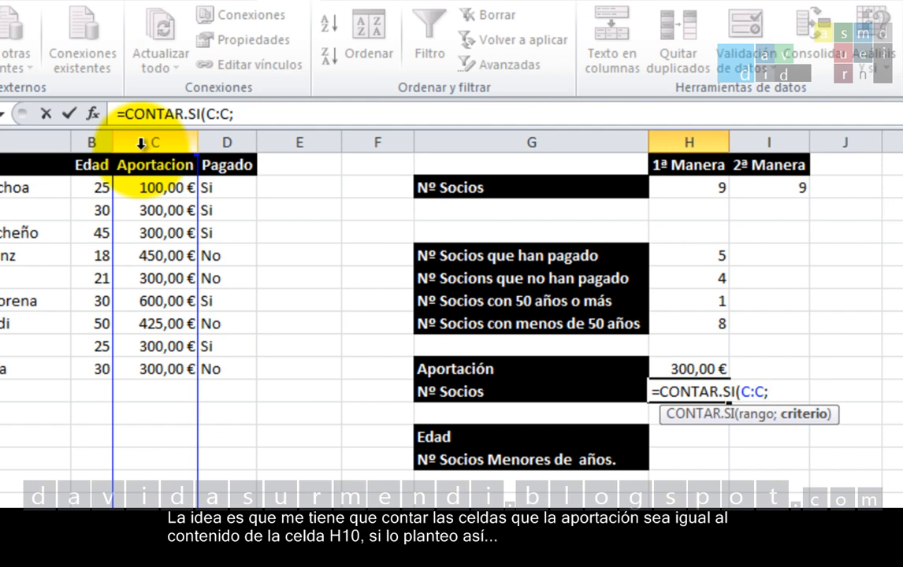
type("\"H10\")")
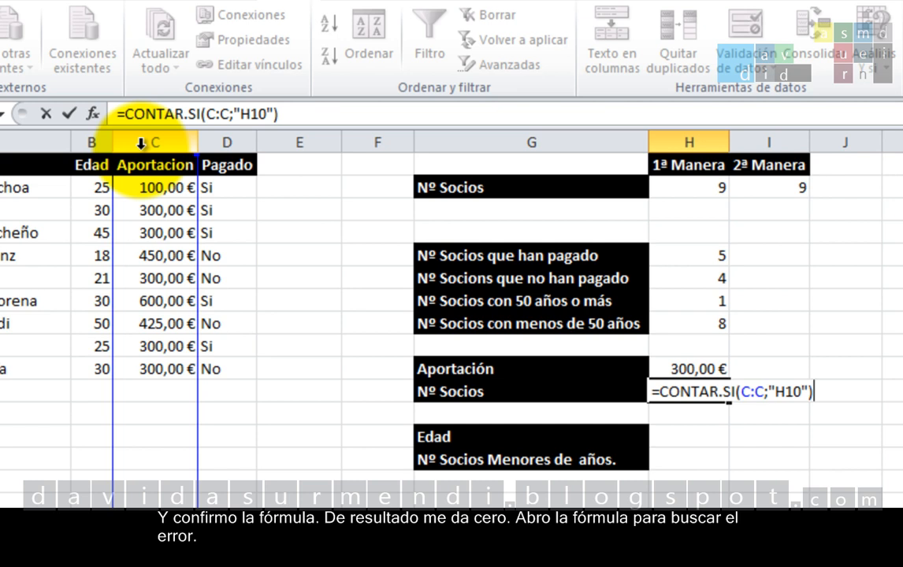
key("Return")
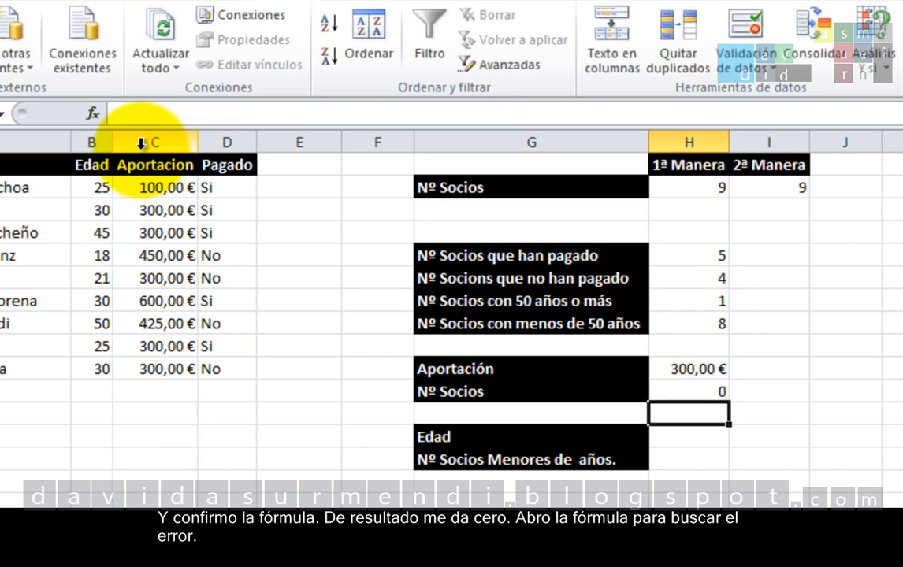
Step: Correct the formula in H11 to =CONTAR.SI(C:C;H10) so that the criterion refers to the cell instead of text
double_click(659, 392)
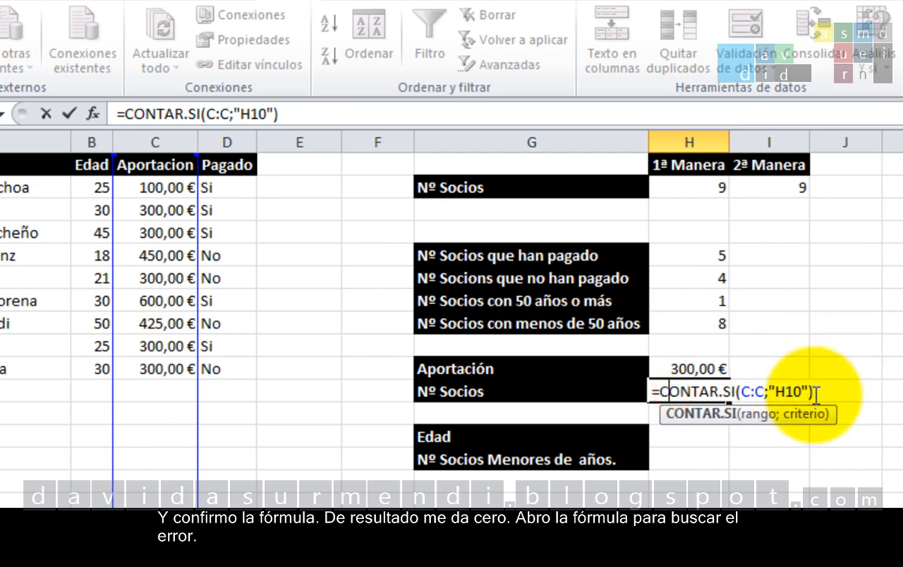
left_click(829, 391)
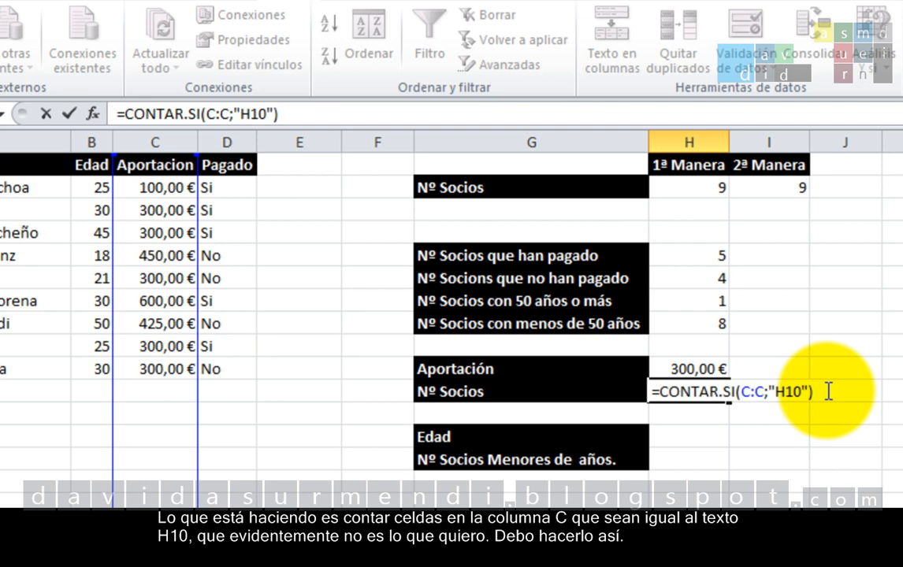
key("BackSpace")
key("BackSpace")
key("BackSpace")
key("BackSpace")
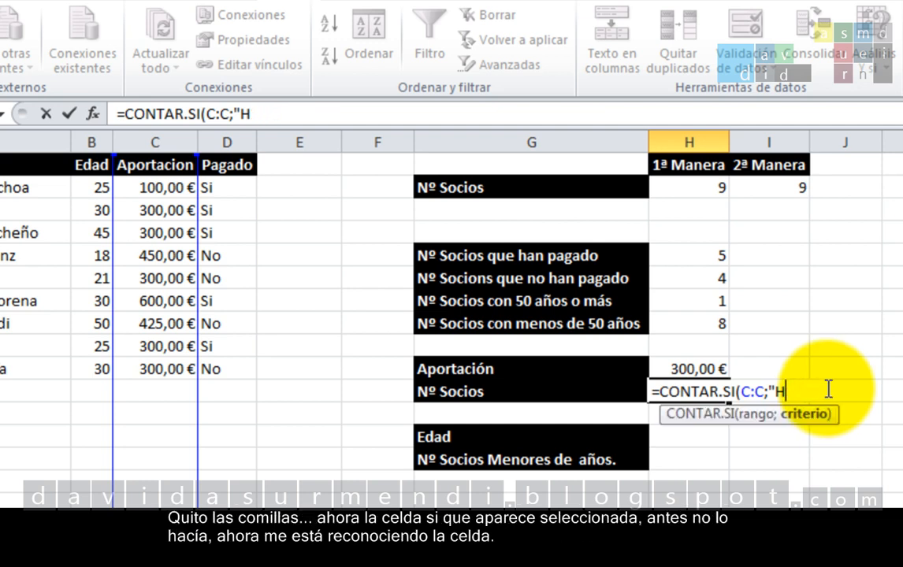
key("BackSpace")
key("BackSpace")
type("H1")
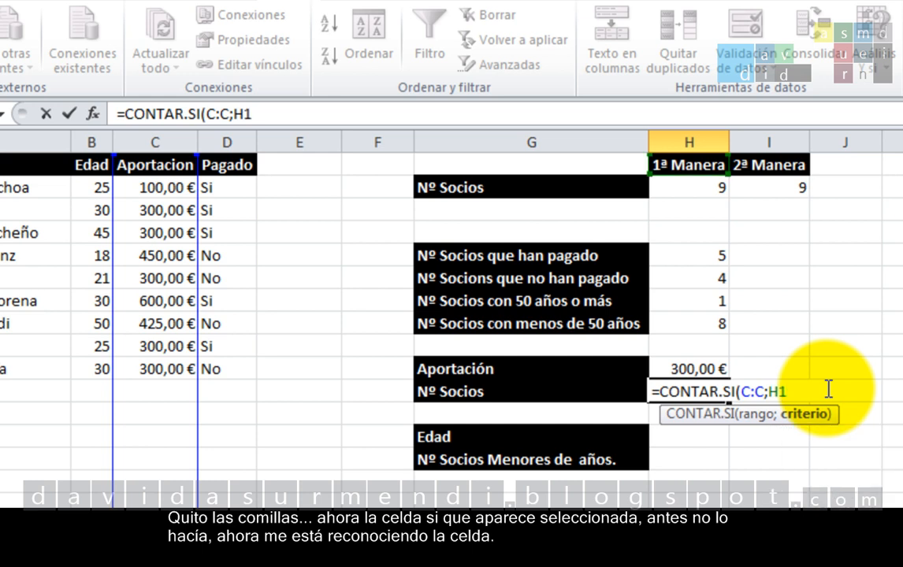
type("0")
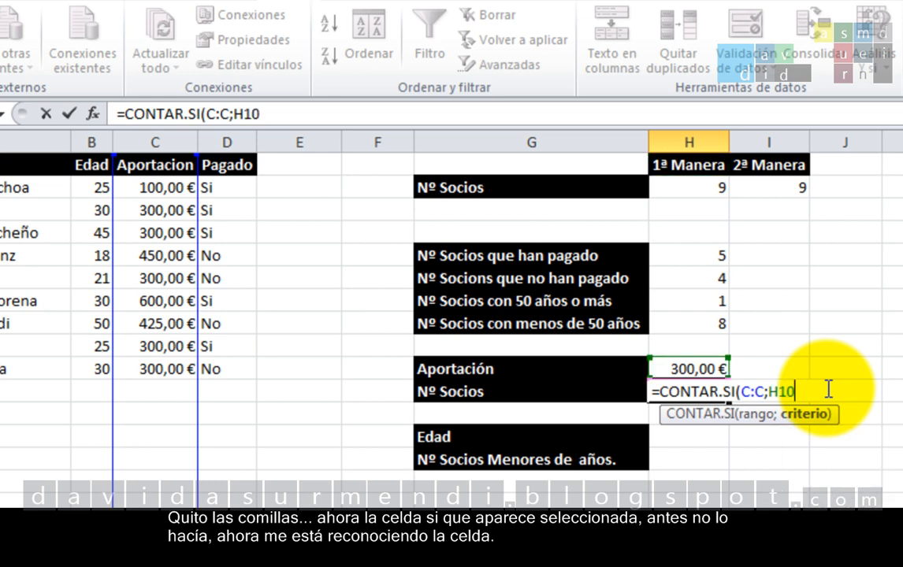
type(")")
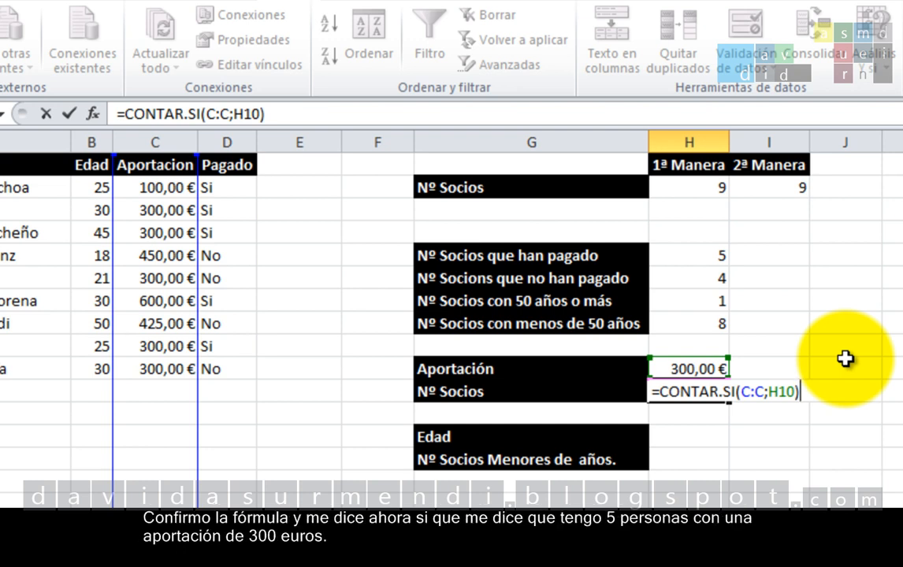
key("Return")
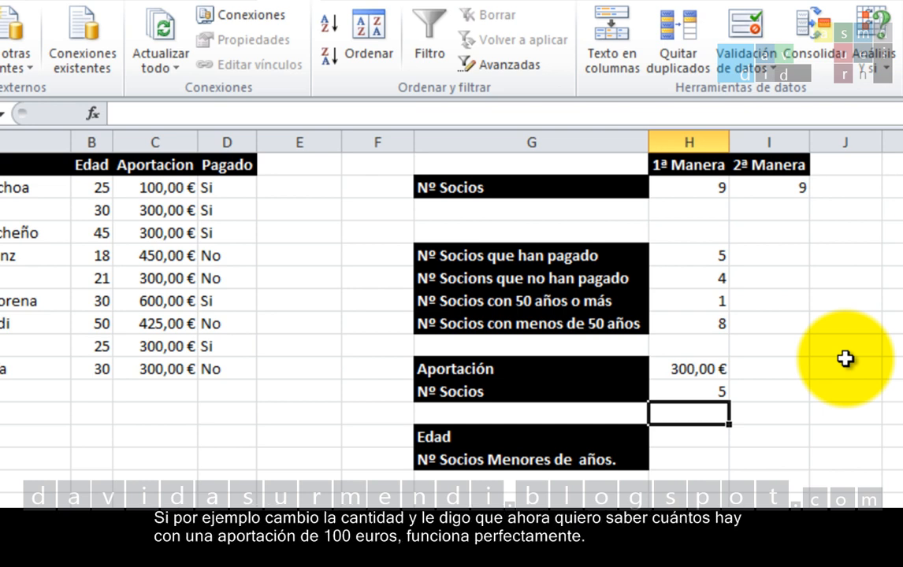
Step: Set the Aportación amount in H10 to 100
key("Up")
key("Up")
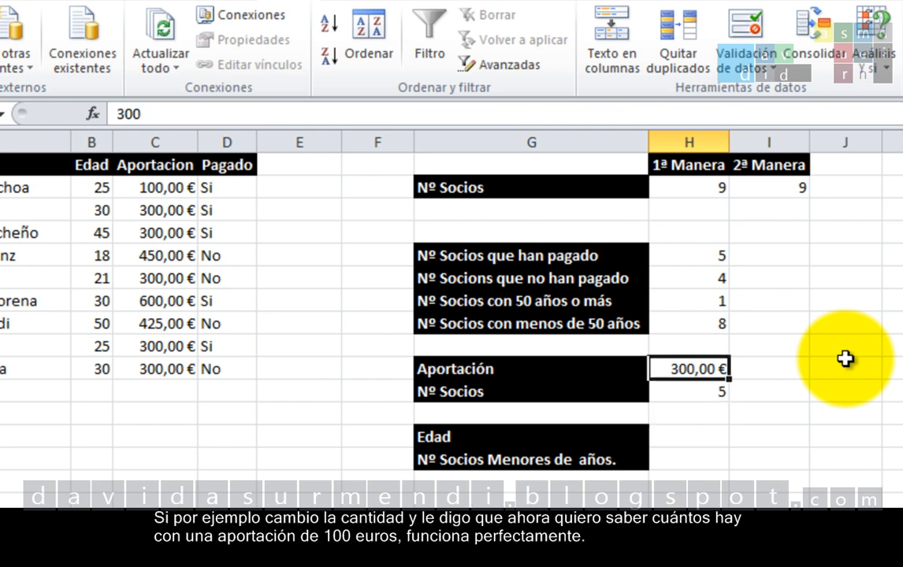
type("100")
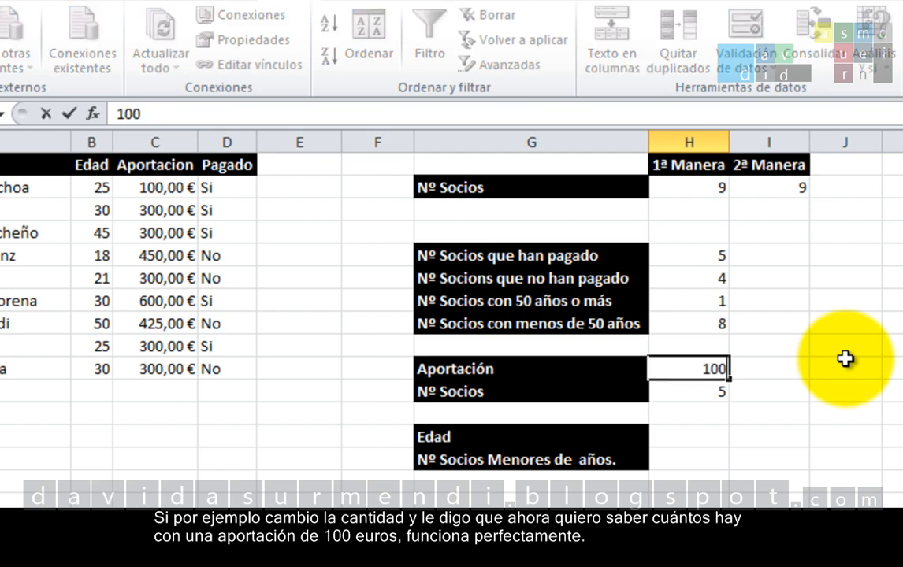
key("Return")
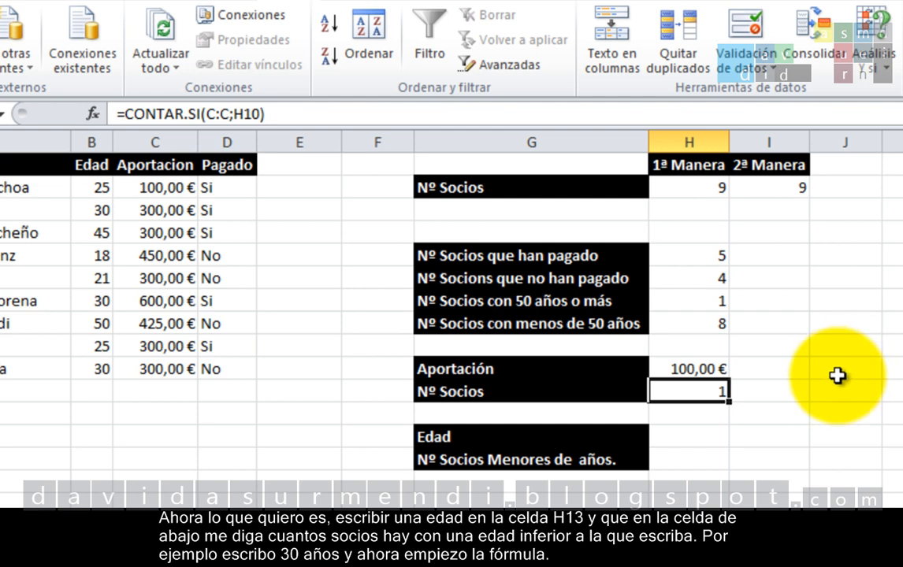
Step: Enter 30 as the Edad value in H13
left_click(701, 436)
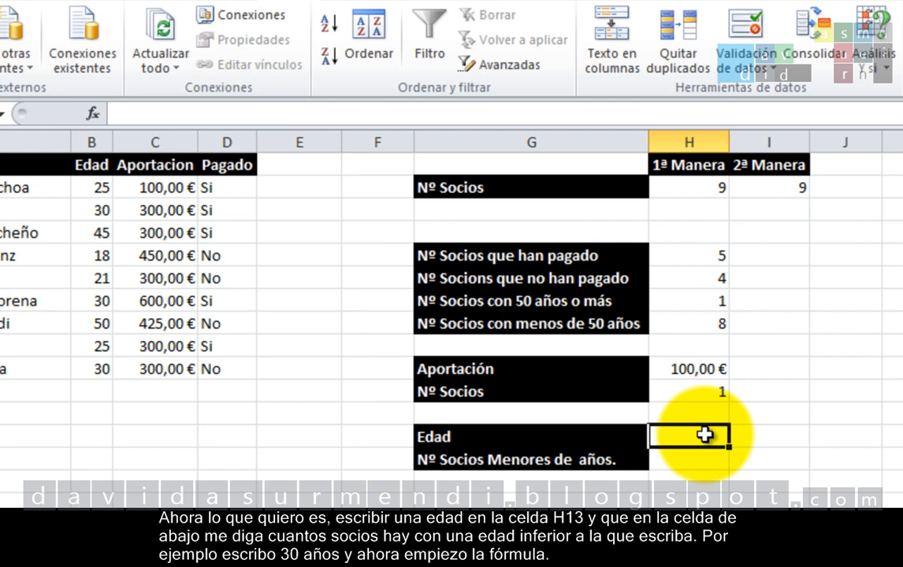
type("30")
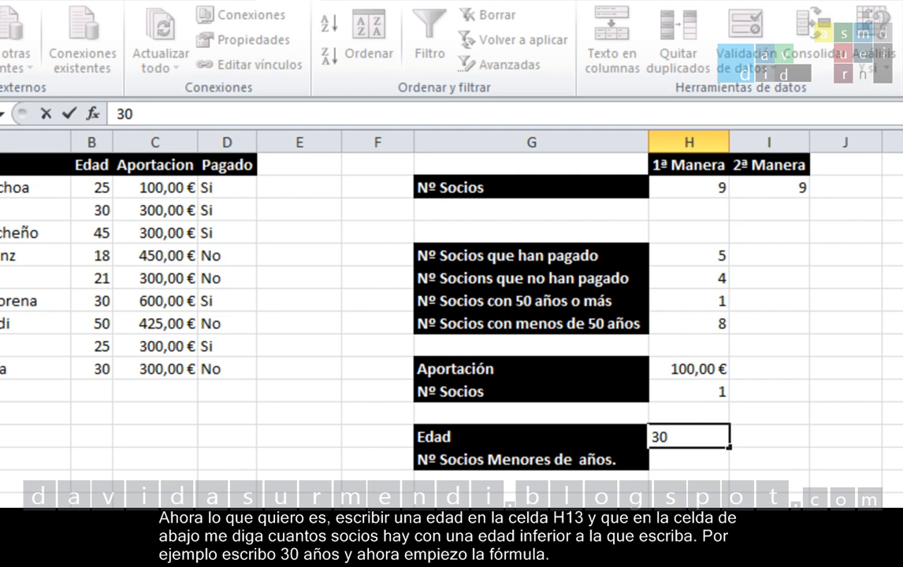
key("Return")
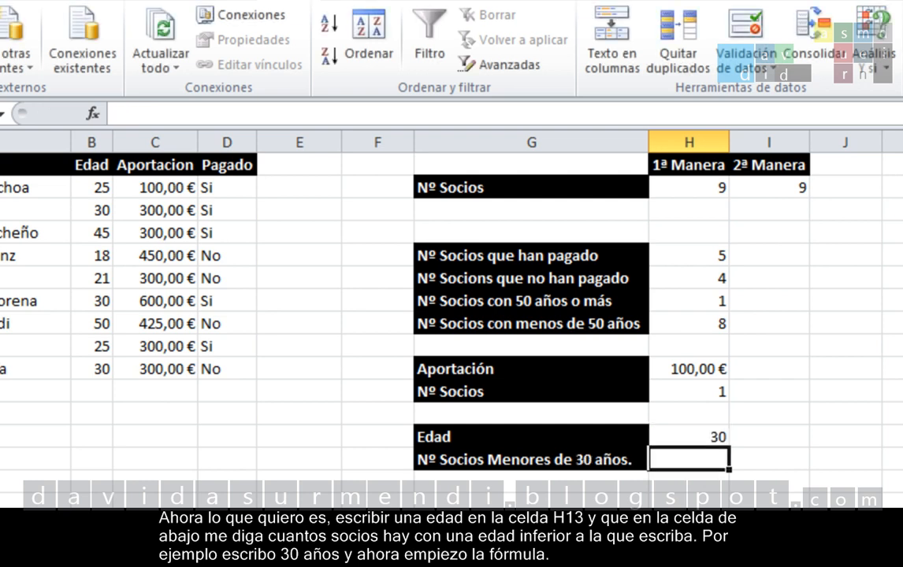
Step: Enter =CONTAR.SI(B:B;"<H13") in H14 to try counting the members younger than the age in H13
type("=contr")
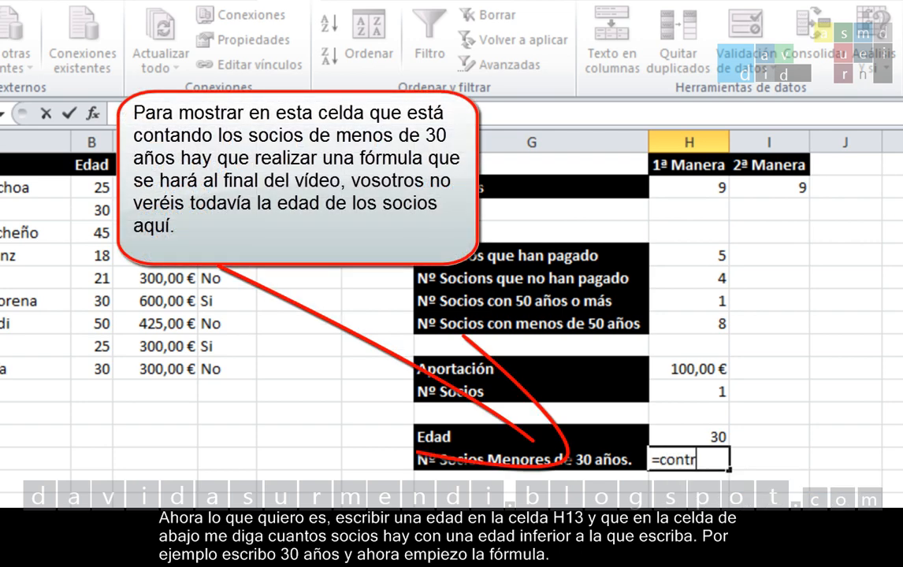
key("BackSpace")
type("ars")
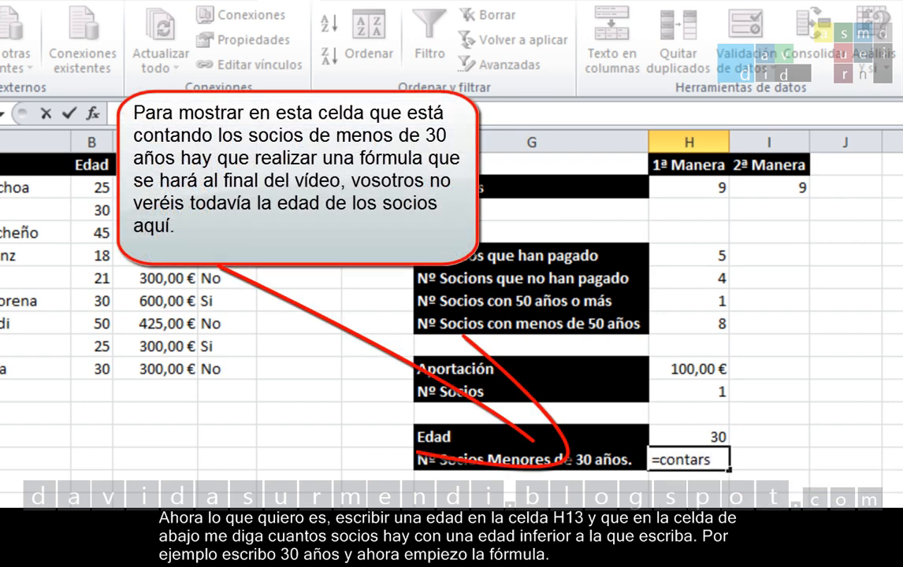
key("BackSpace")
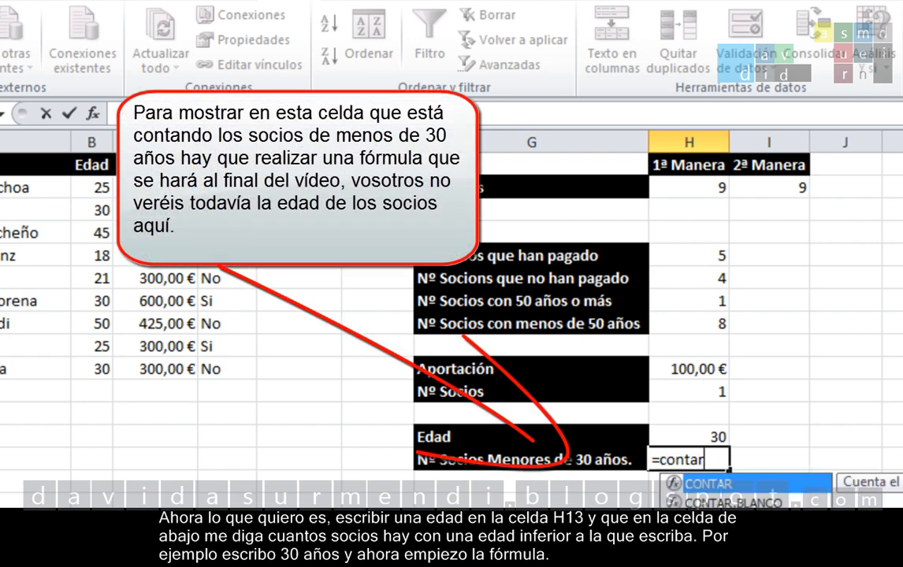
type(".si")
key("Tab")
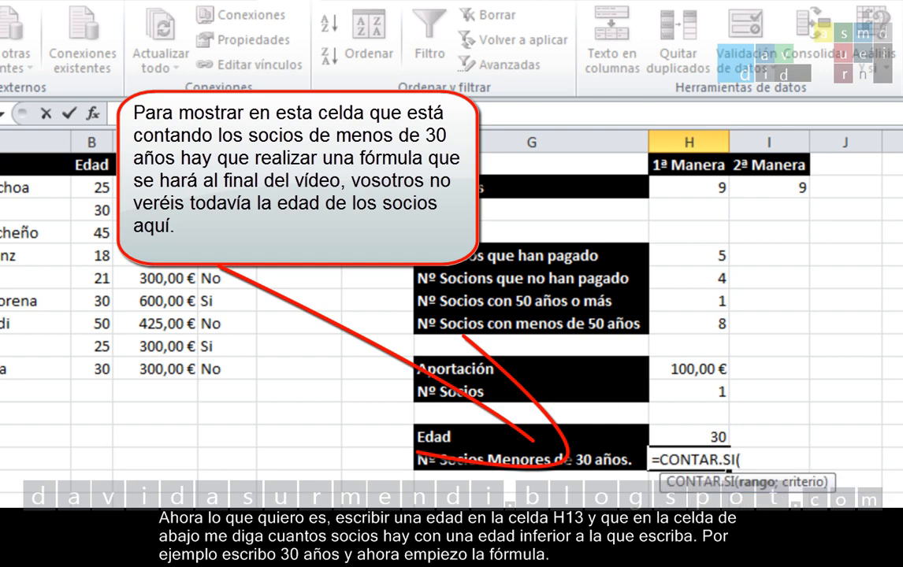
left_click(89, 140)
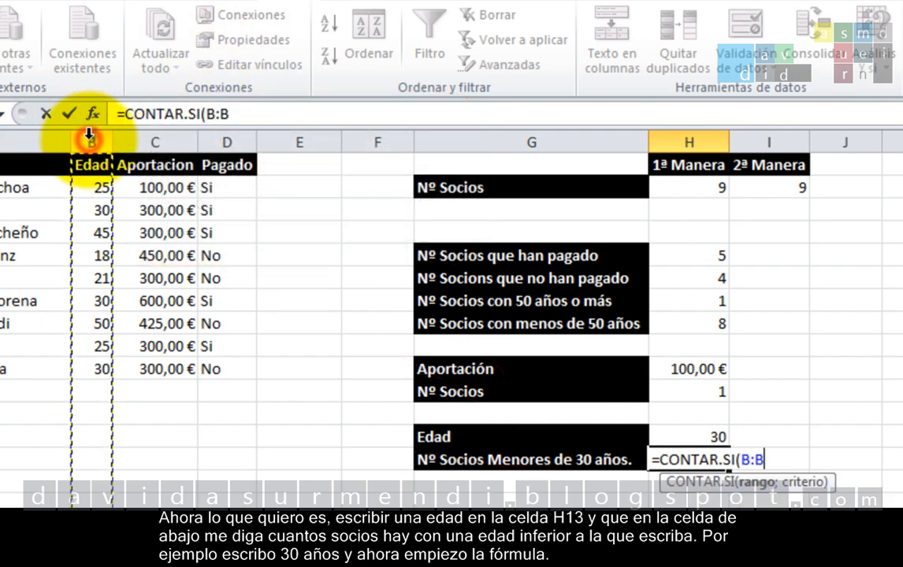
type(";")
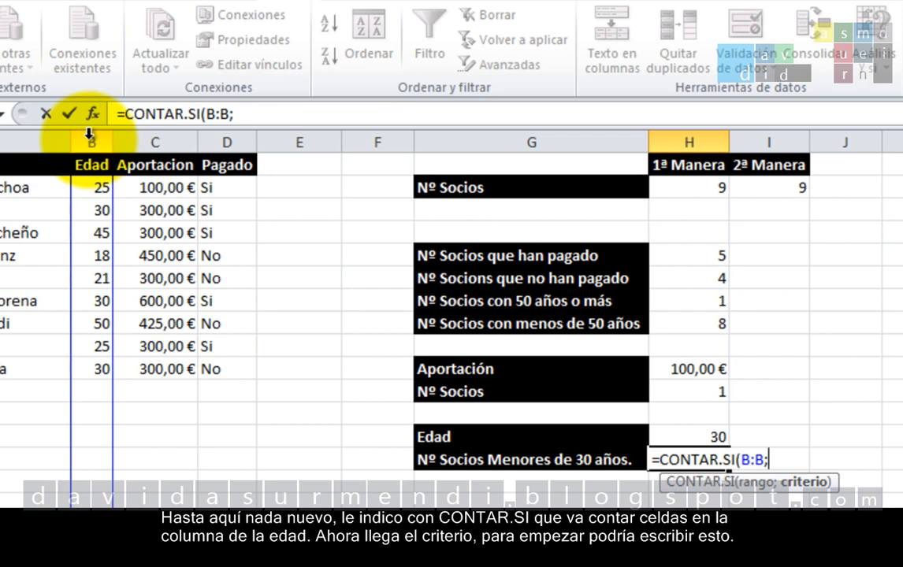
type("\"<H")
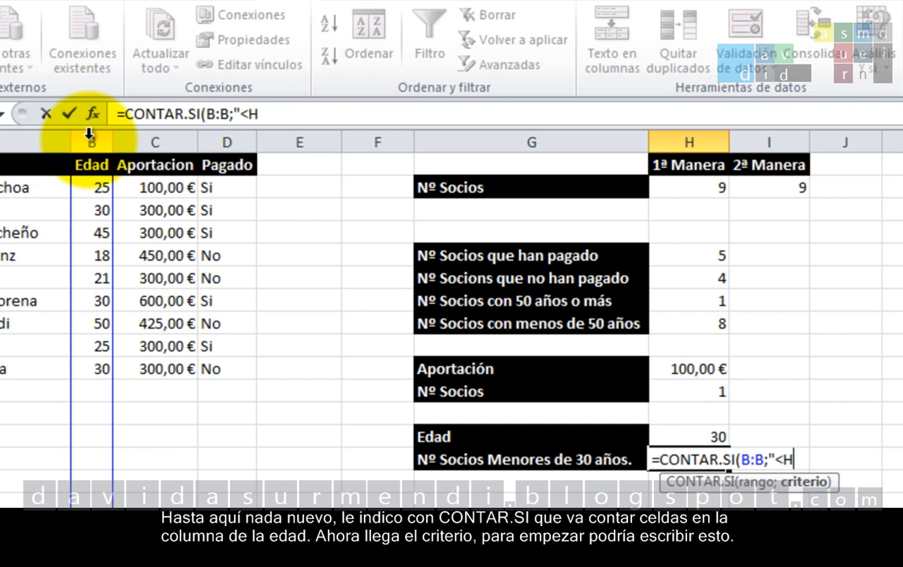
type("13\")")
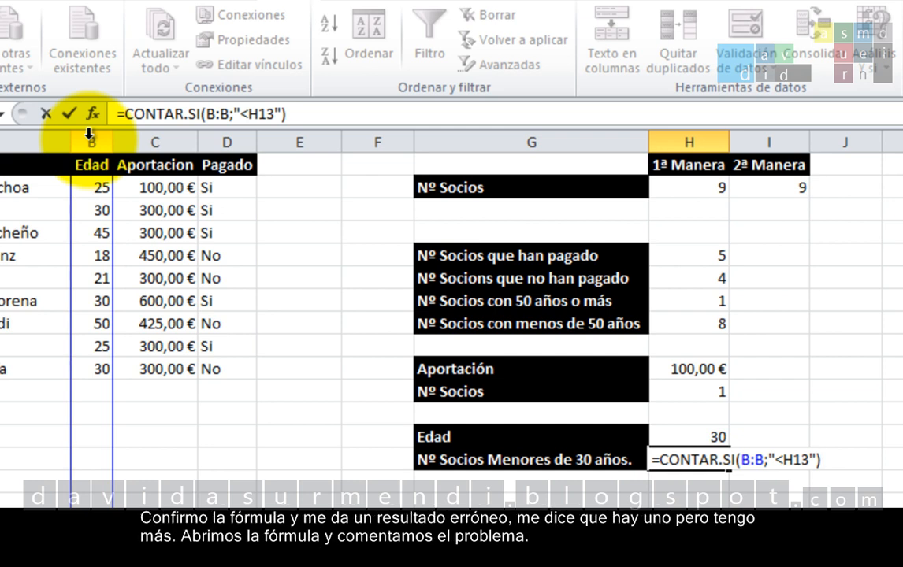
key("Return")
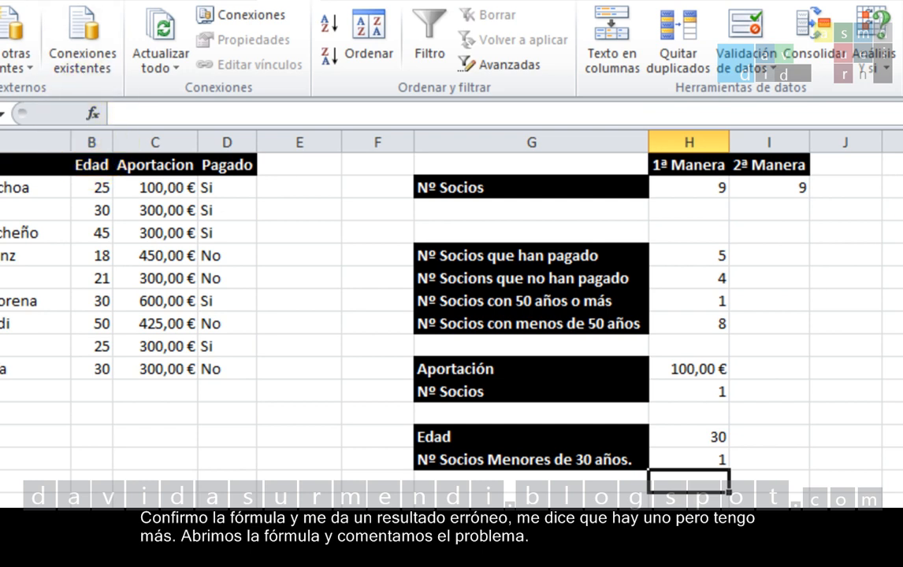
Step: Correct the formula in H14 to =CONTAR.SI(B:B;"<" & H13), joining the operator to the cell reference
double_click(721, 455)
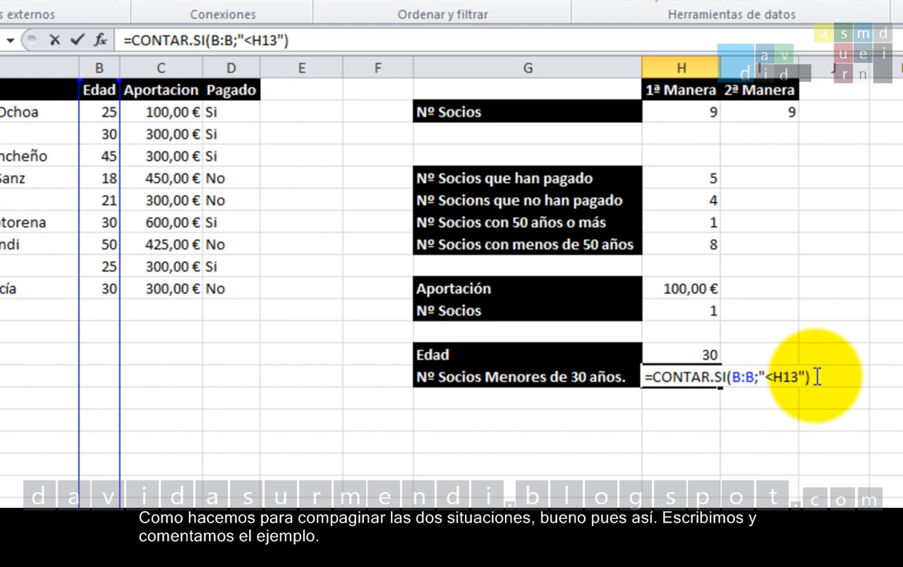
key("Left")
key("Left")
key("Left")
key("Left")
key("Left")
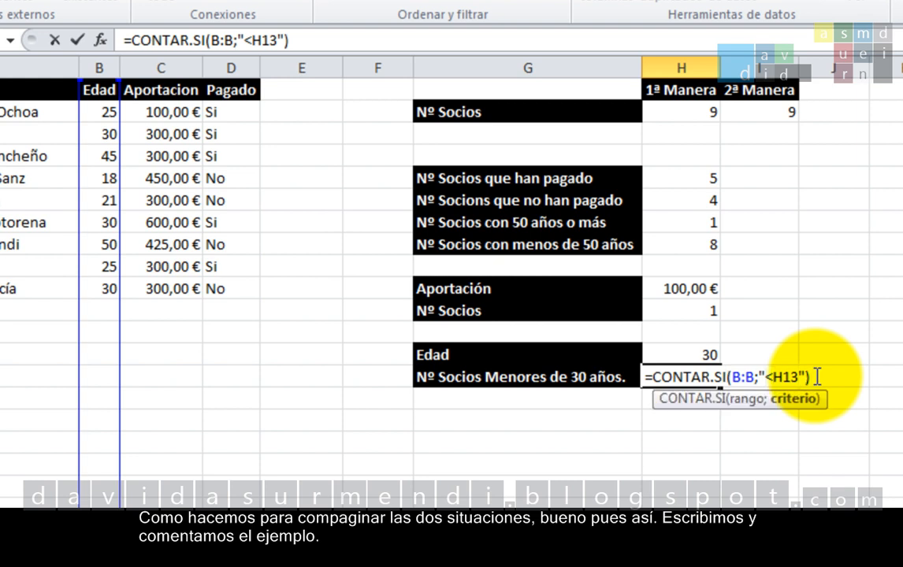
type("\"")
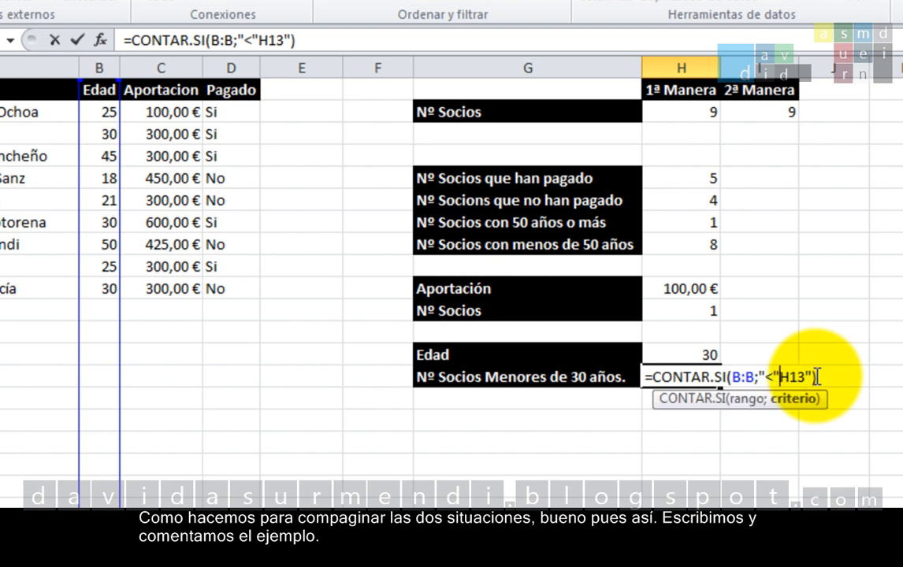
type(" &")
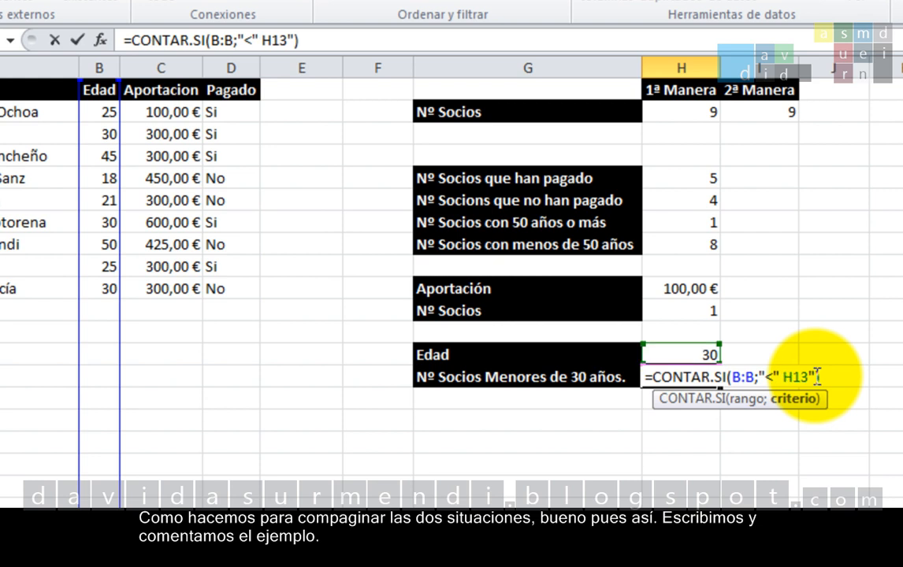
key("Right")
key("Right")
key("Right")
key("Right")
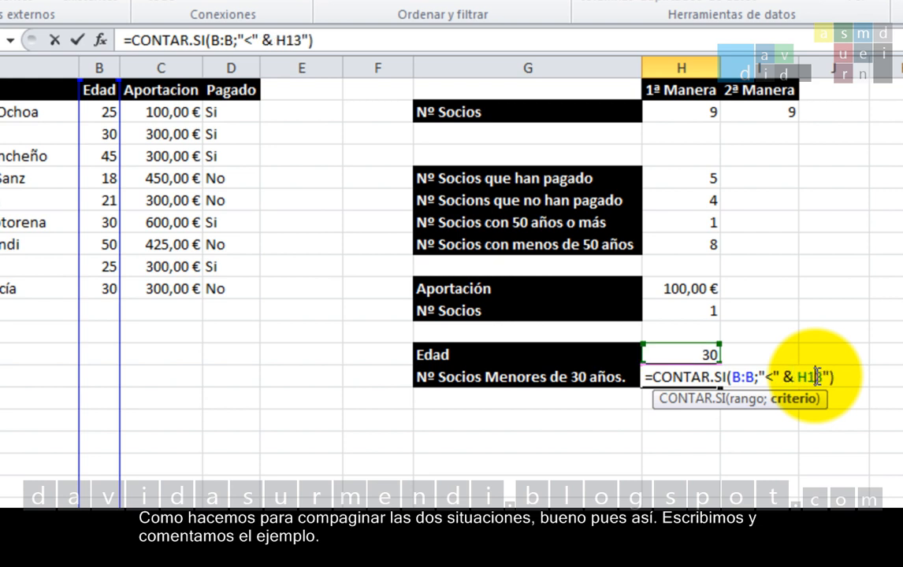
key("BackSpace")
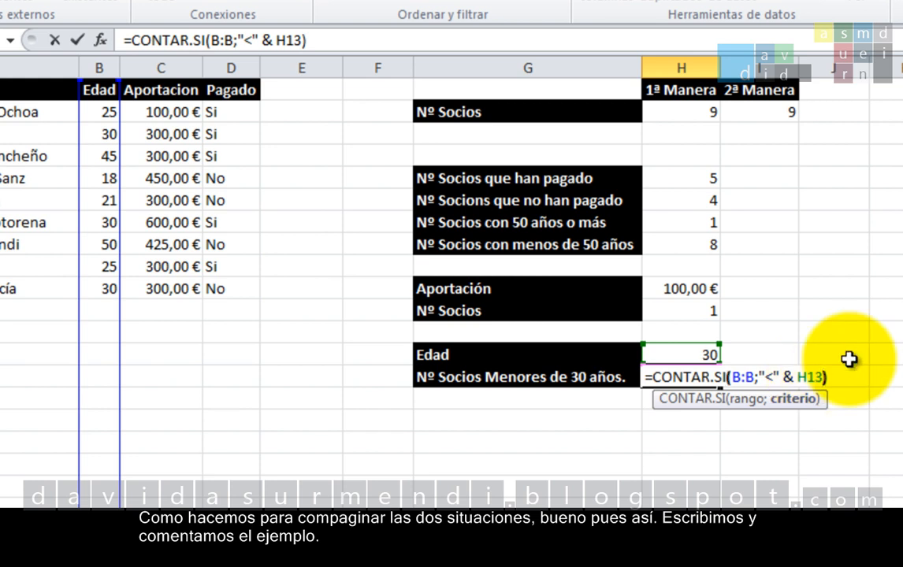
key("Right")
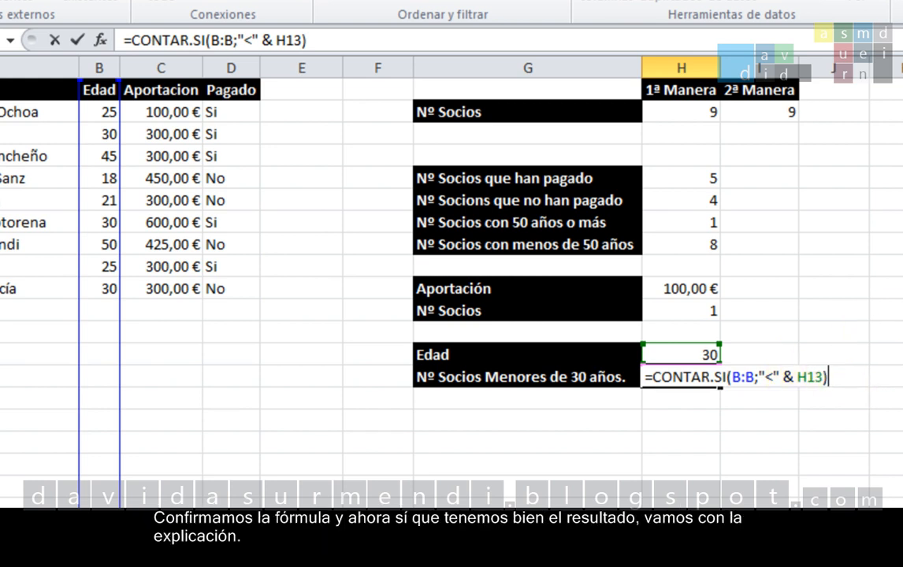
key("Return")
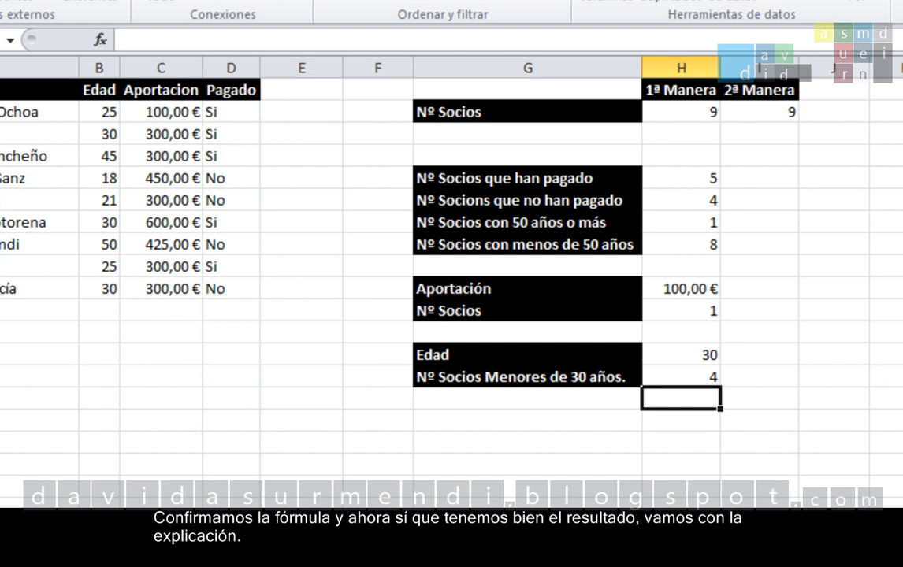
Step: Review the formula in H14 and test it by setting the Edad value in H13 to 40
key("Up")
key("F2")
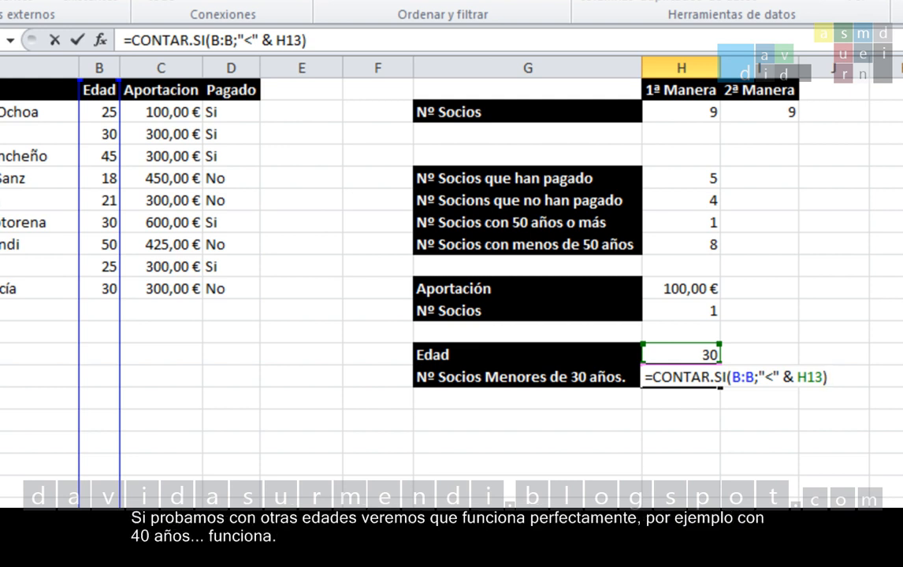
key("Return")
key("Up")
key("Up")
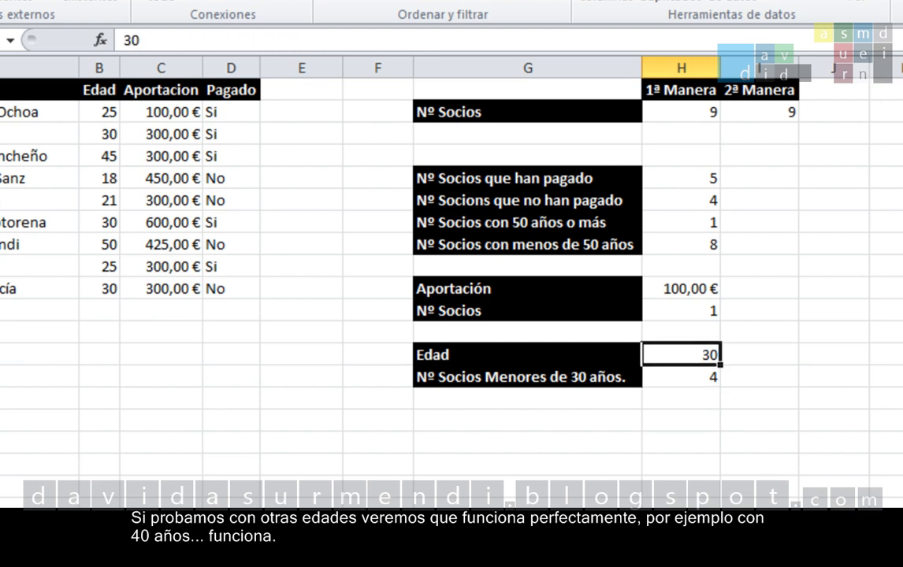
key("Left")
left_click(681, 355)
type("40")
key("Return")
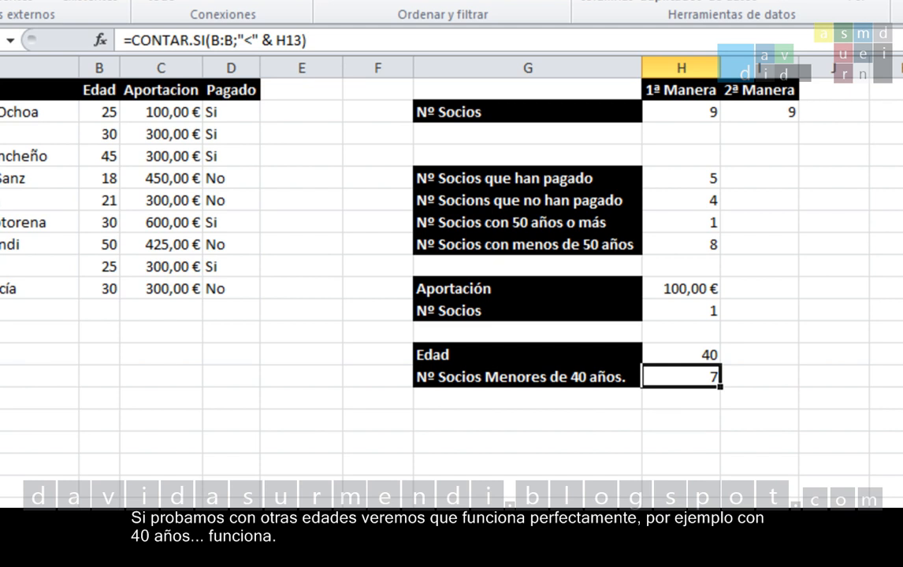
Step: Set the Edad value in H13 to 20 to test the count with another age
left_click(682, 354)
type("20")
key("Return")
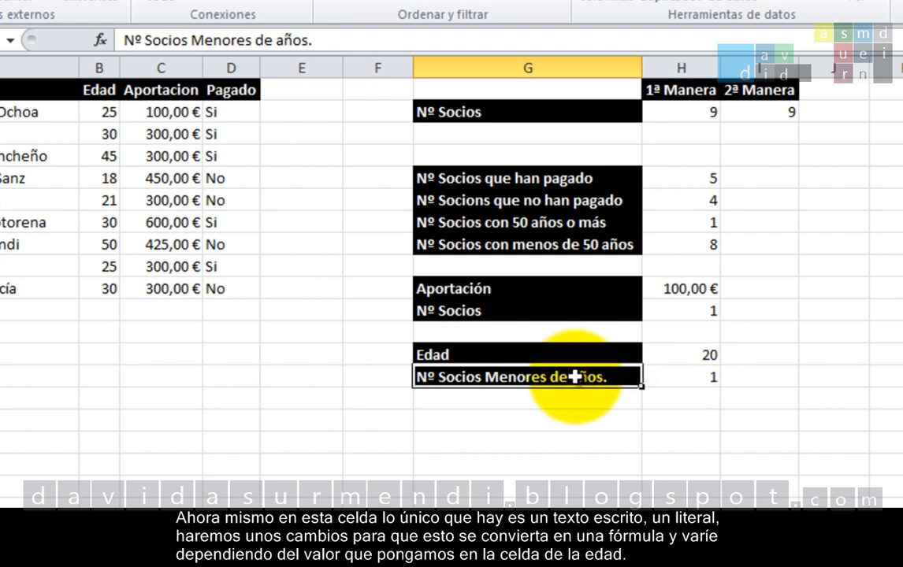
Step: Start turning the label in G14 into a formula by quoting "Nº Socios Menores de " and joining it to H13 with &
double_click(420, 377)
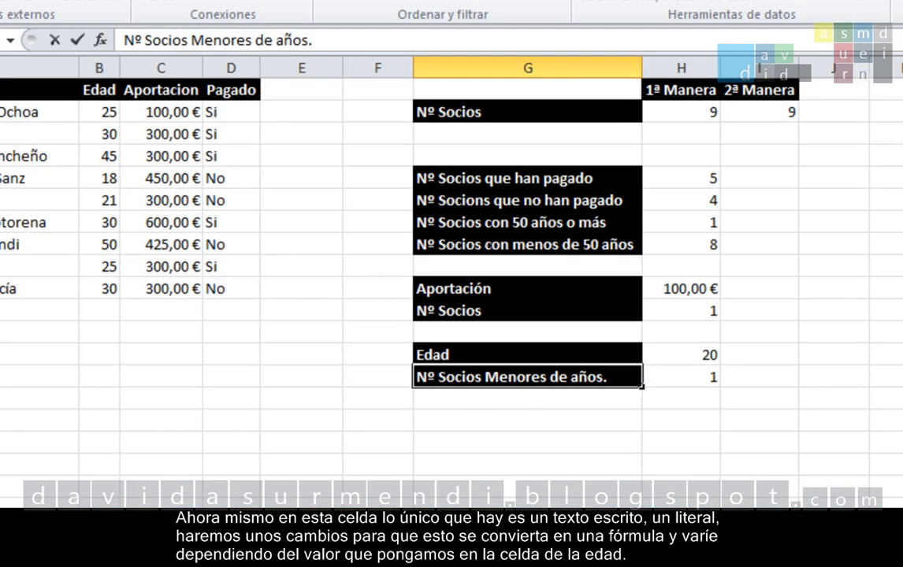
type("=\"")
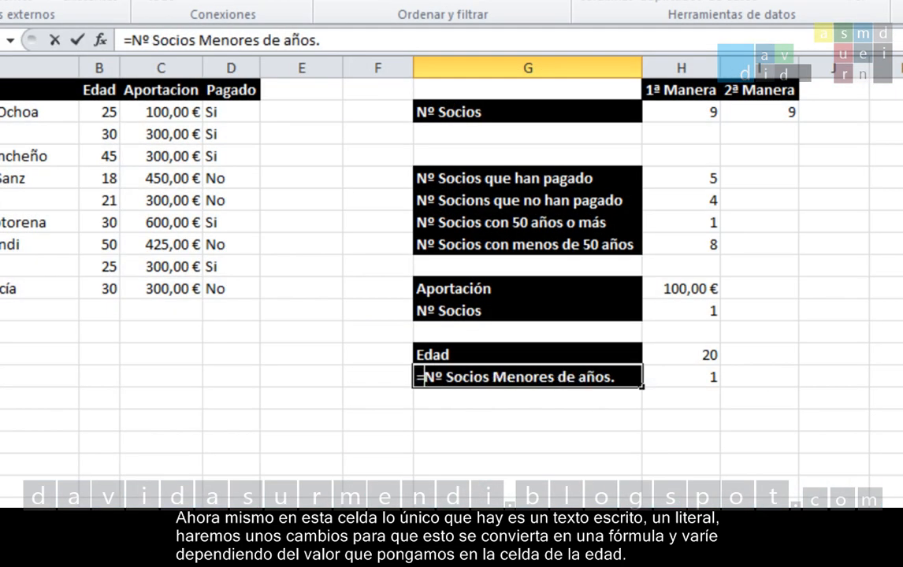
key("Right")
key("Right")
key("Right")
key("Right")
key("Right")
key("Right")
key("Right")
key("Right")
key("Right")
key("Right")
key("Right")
key("Right")
key("Right")
key("Right")
key("Right")
key("Right")
key("Right")
key("Right")
key("Right")
key("Right")
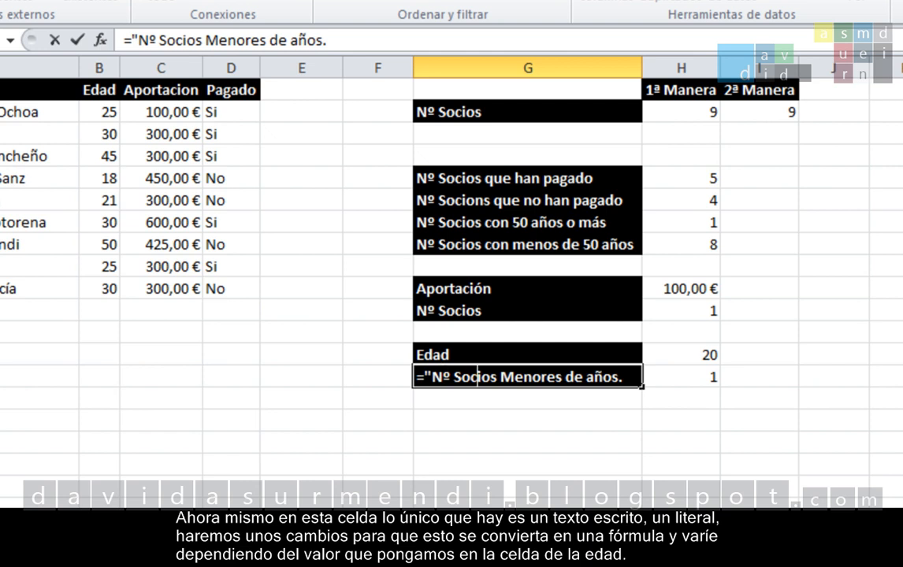
key("Left")
key("Left")
key("Left")
key("Left")
type("\" ")
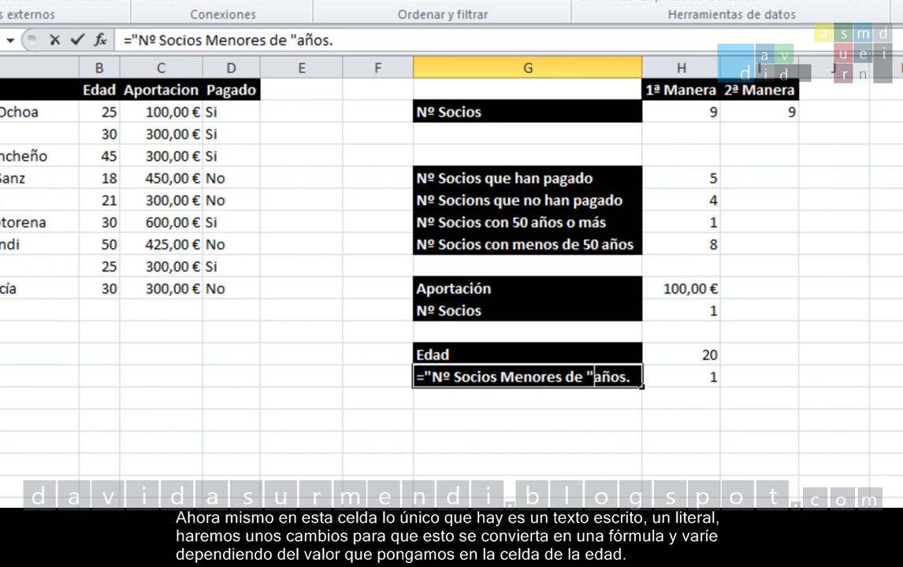
type("&")
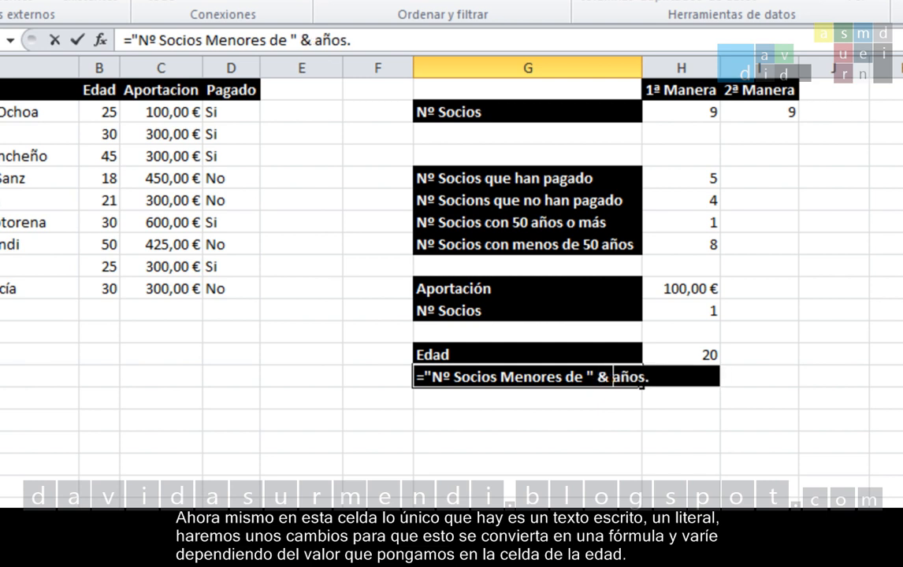
left_click(656, 355)
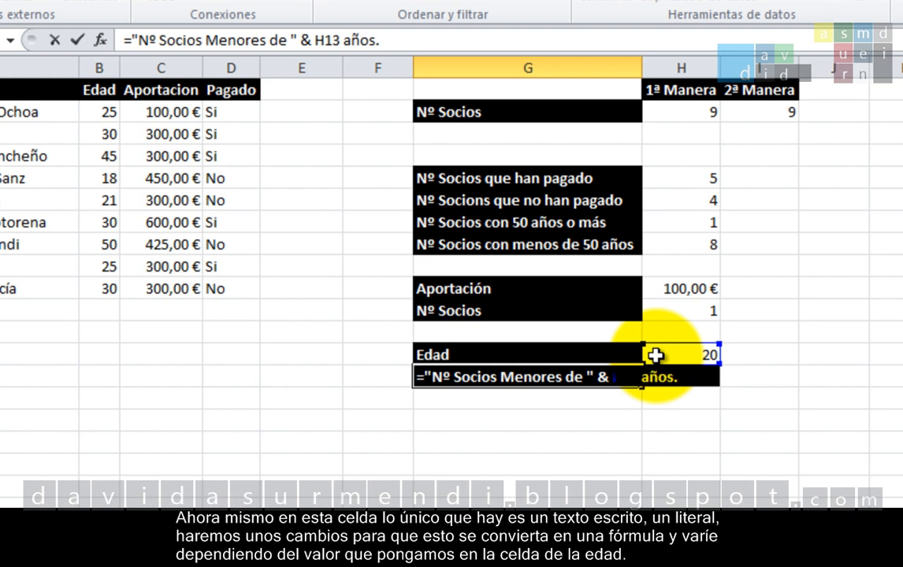
Step: Complete the G14 label formula by appending & " años." after H13, with a space before the word
type("& ")
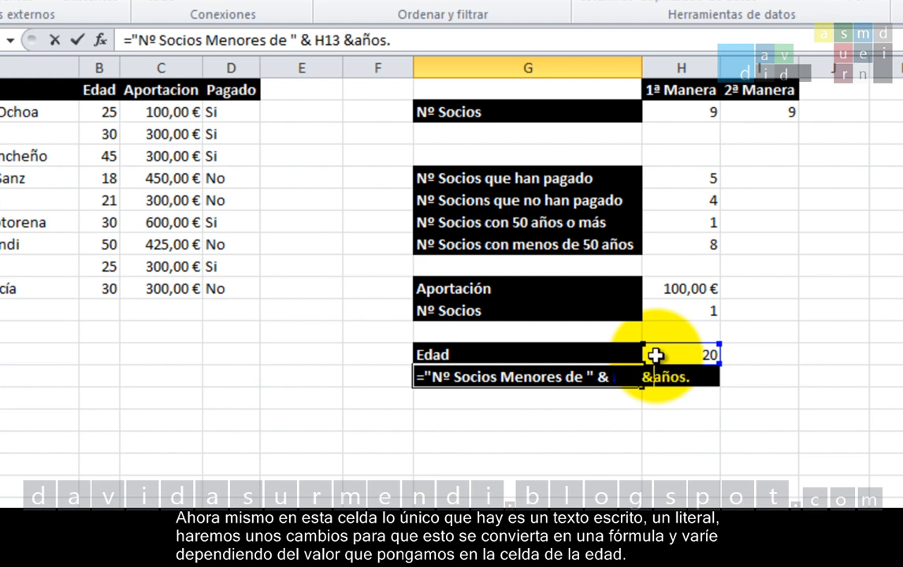
type("\"")
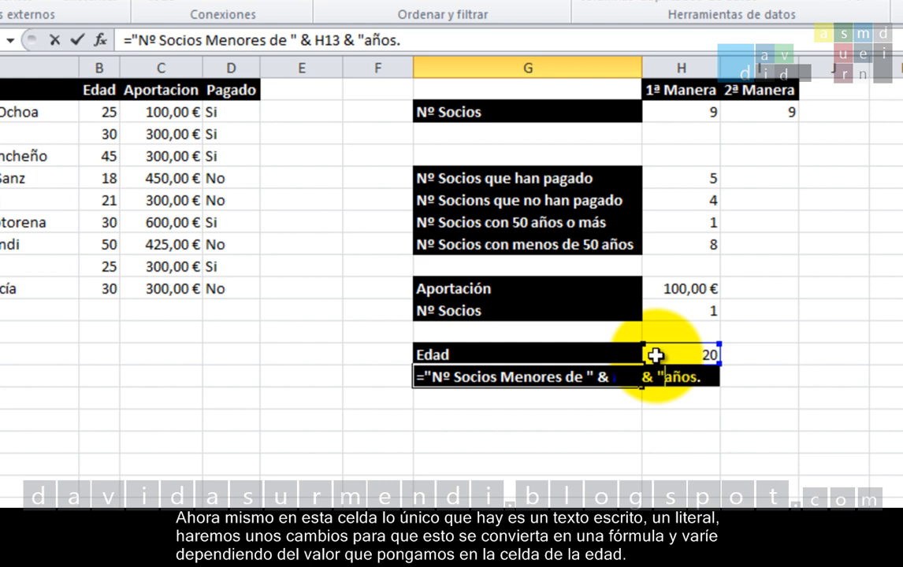
left_click(713, 378)
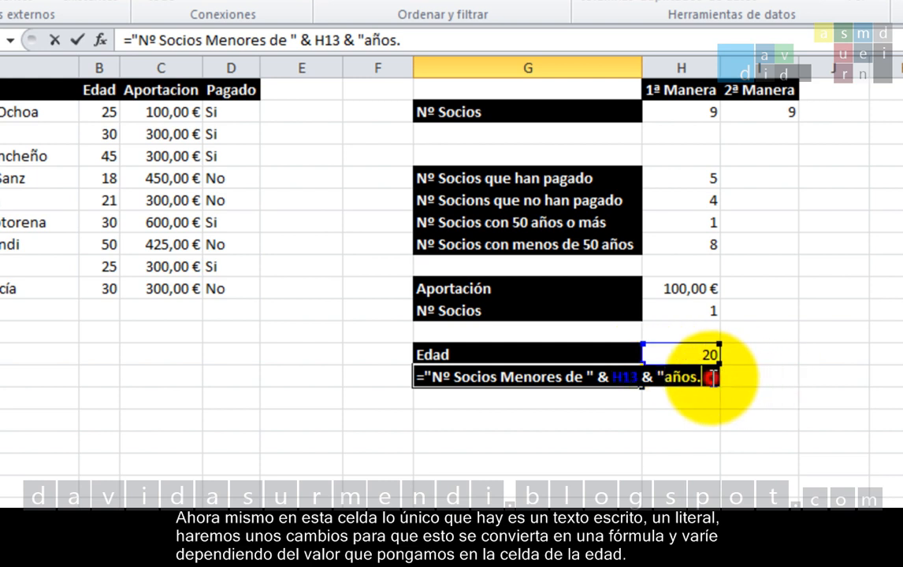
type("\"")
key("Left")
key("Left")
key("Left")
key("Left")
key("Left")
key("Left")
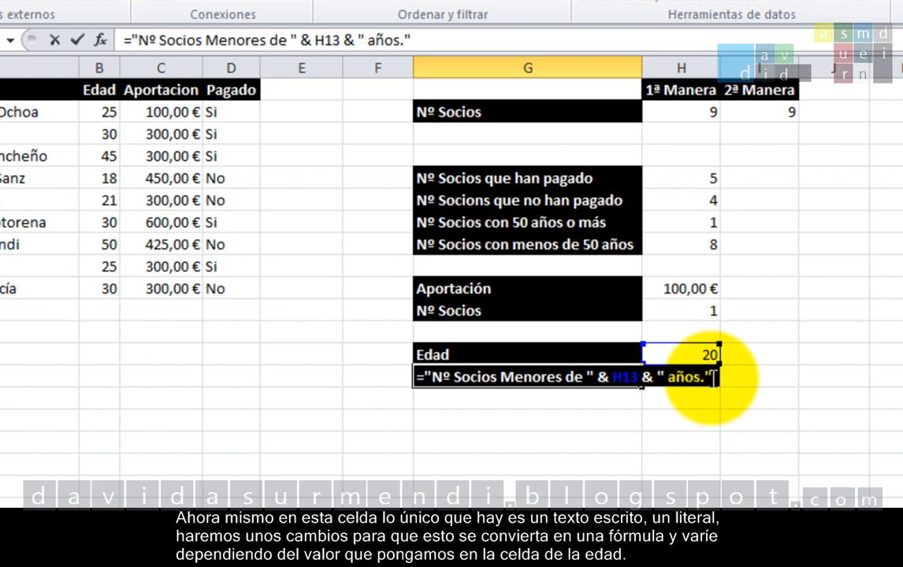
left_click(716, 378)
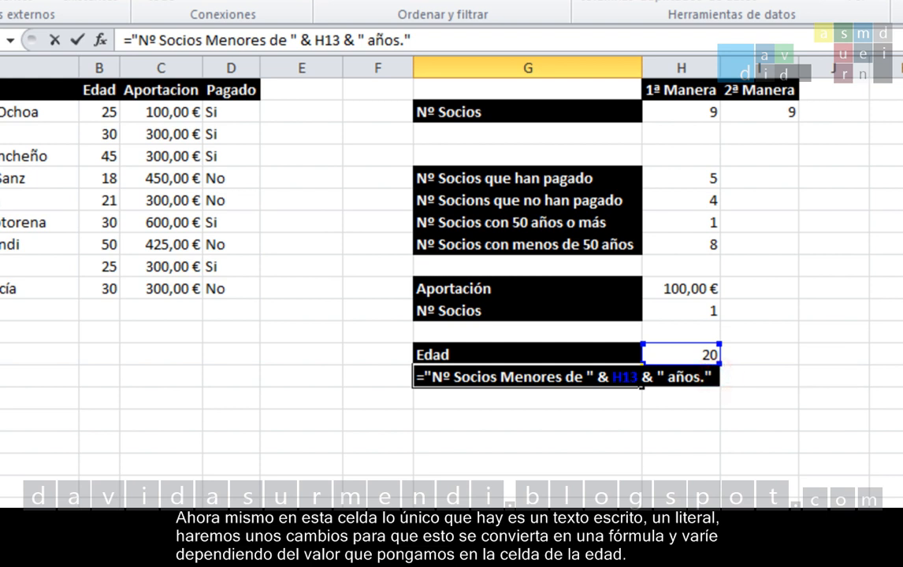
key("Return")
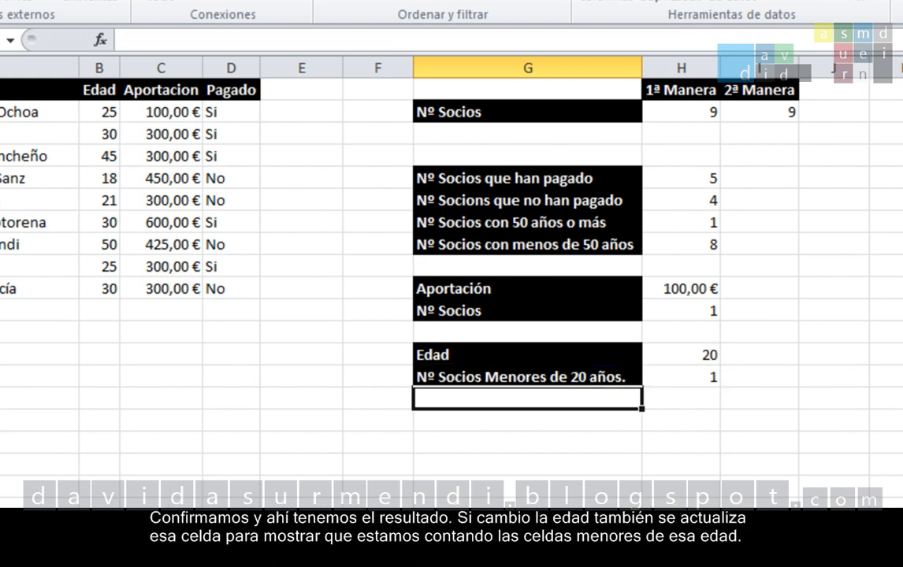
Step: Set the Edad value in H13 to 30 to test the dynamic label and count
key("Up")
key("Up")
key("Right")
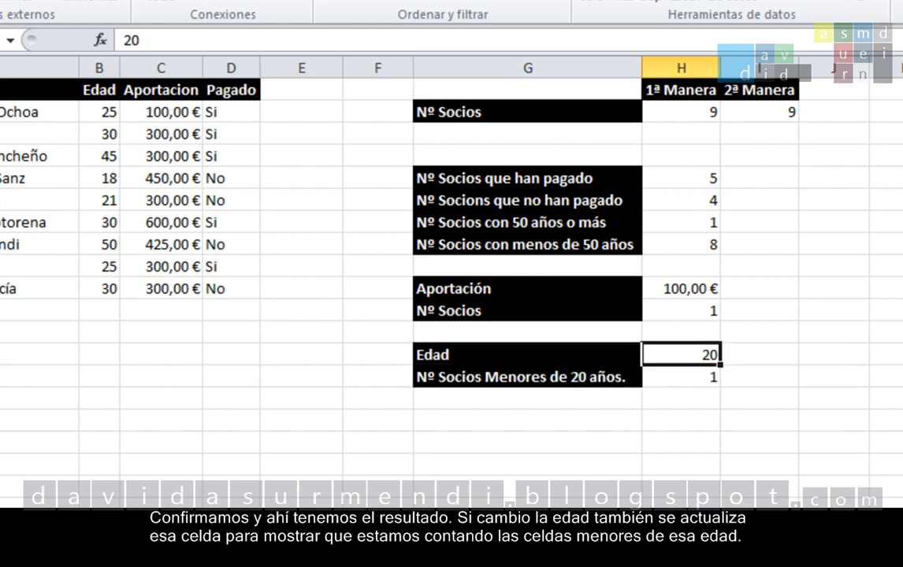
type("30")
key("Return")
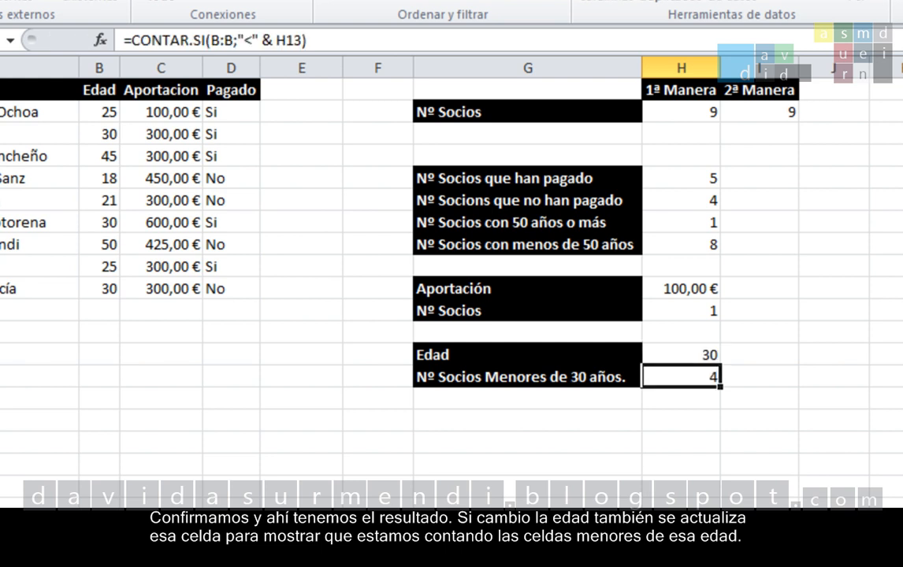
Step: Review the label formula in G14 and test it again by setting the Edad value in H13 to 40
key("Left")
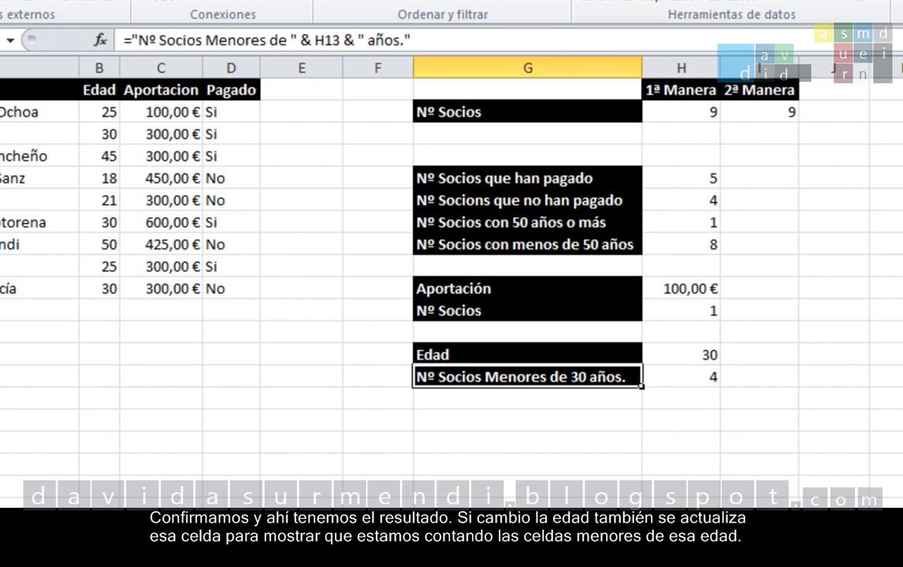
key("F2")
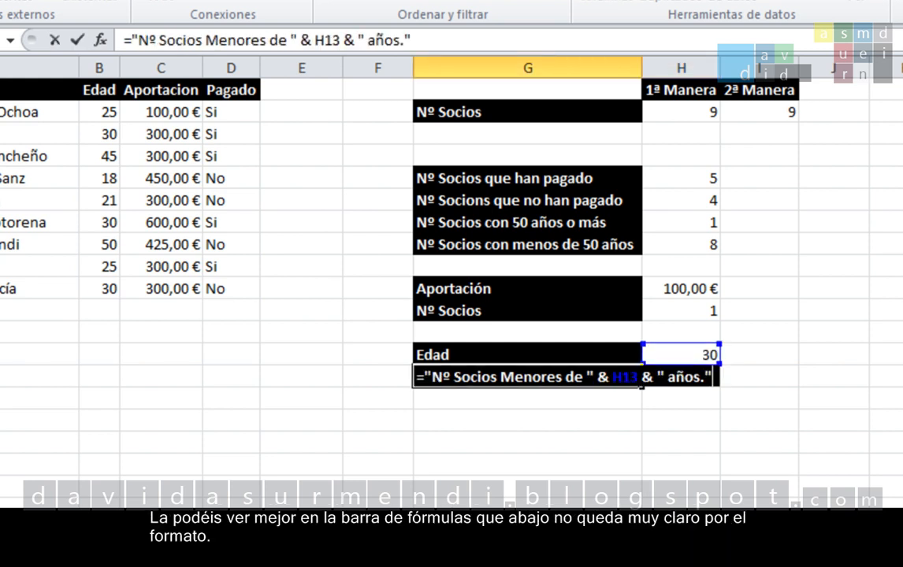
left_click(433, 40)
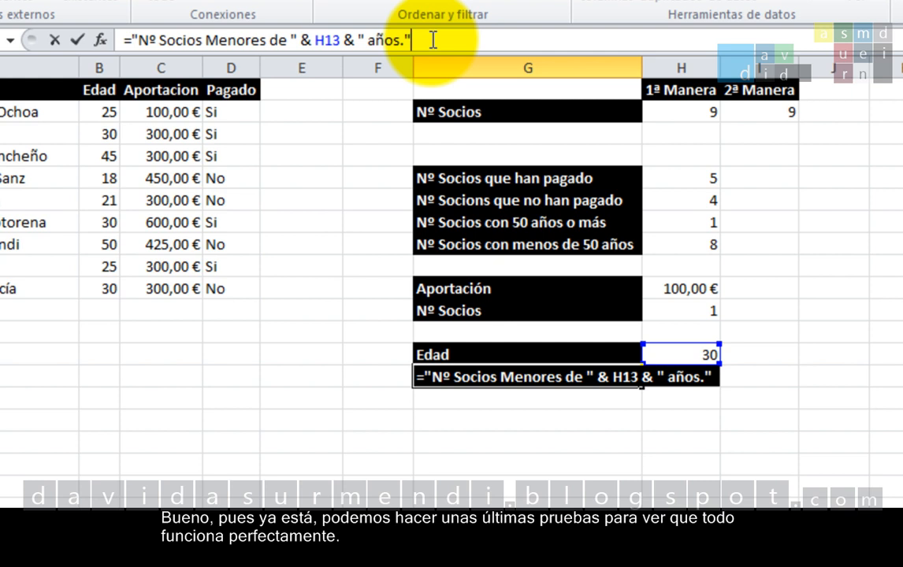
key("Return")
key("Up")
key("Up")
key("Right")
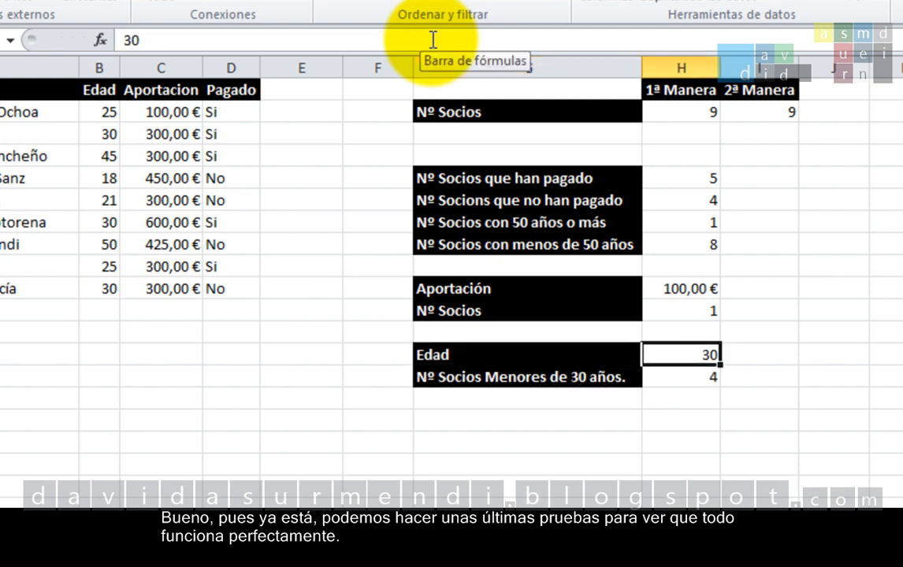
type("40")
key("Return")
key("Return")
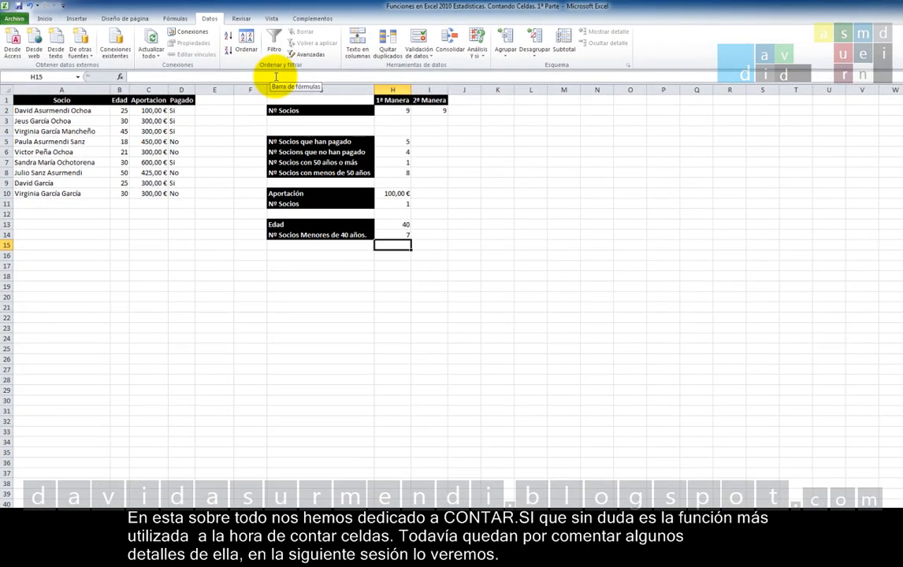
Step: Close Excel and save the changes to the workbook
left_click(900, 4)
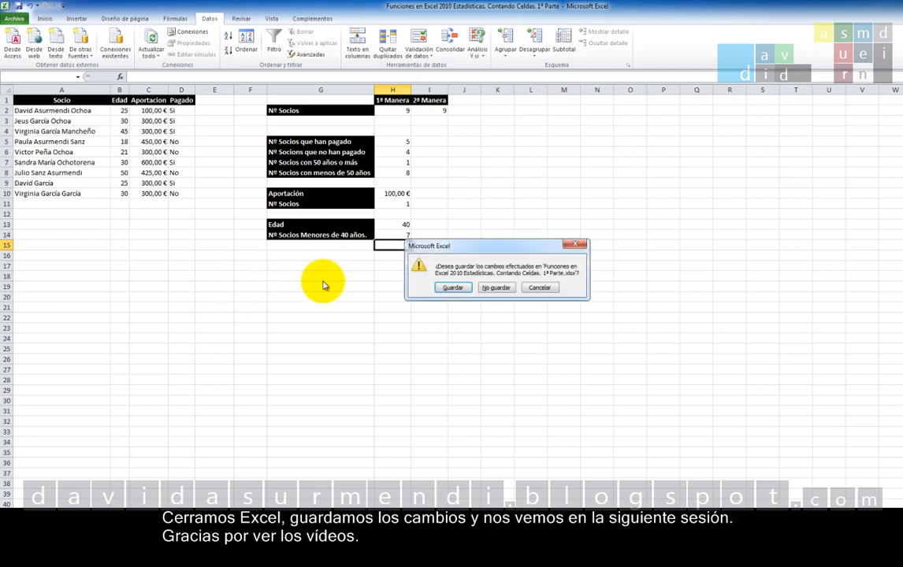
left_click(454, 290)
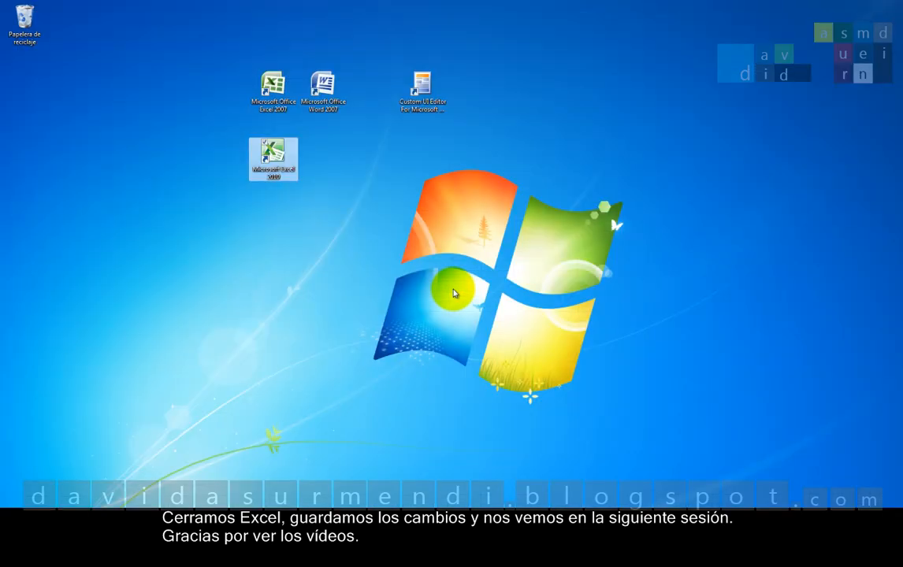